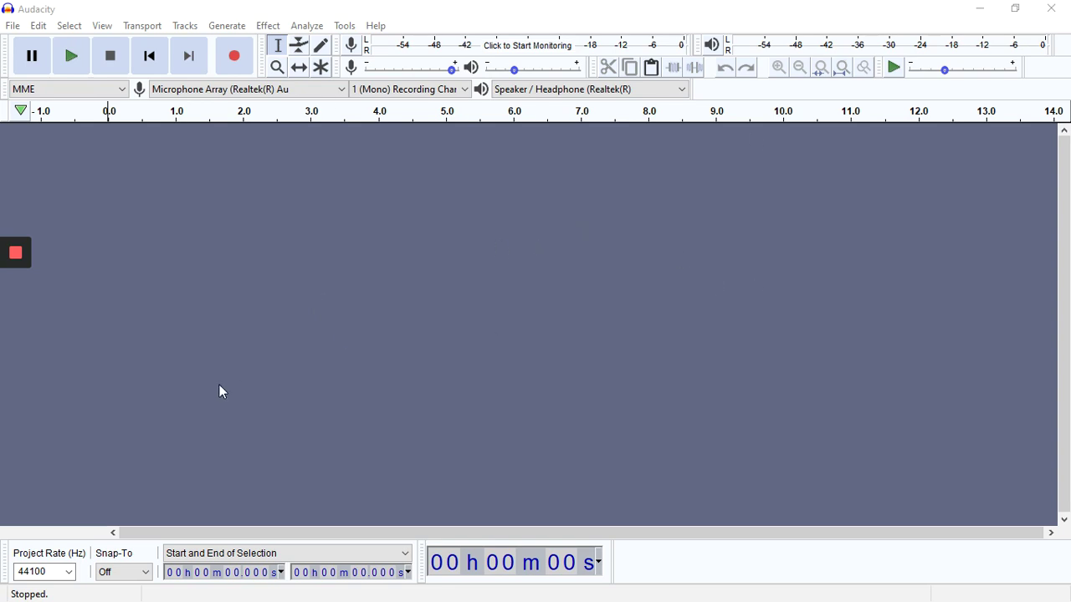
- Set the project rate to 44100 Hz, checking the other sample rates available
{"action": "left_click", "coordinate": [32, 574]}
{"action": "left_click", "coordinate": [71, 574]}
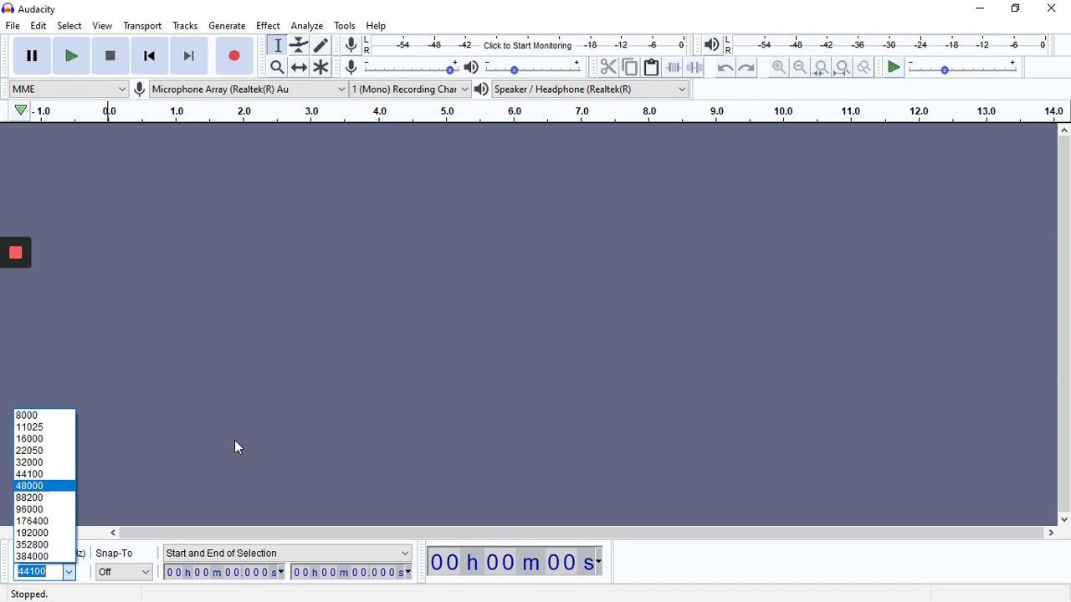
{"action": "left_click", "coordinate": [192, 456]}
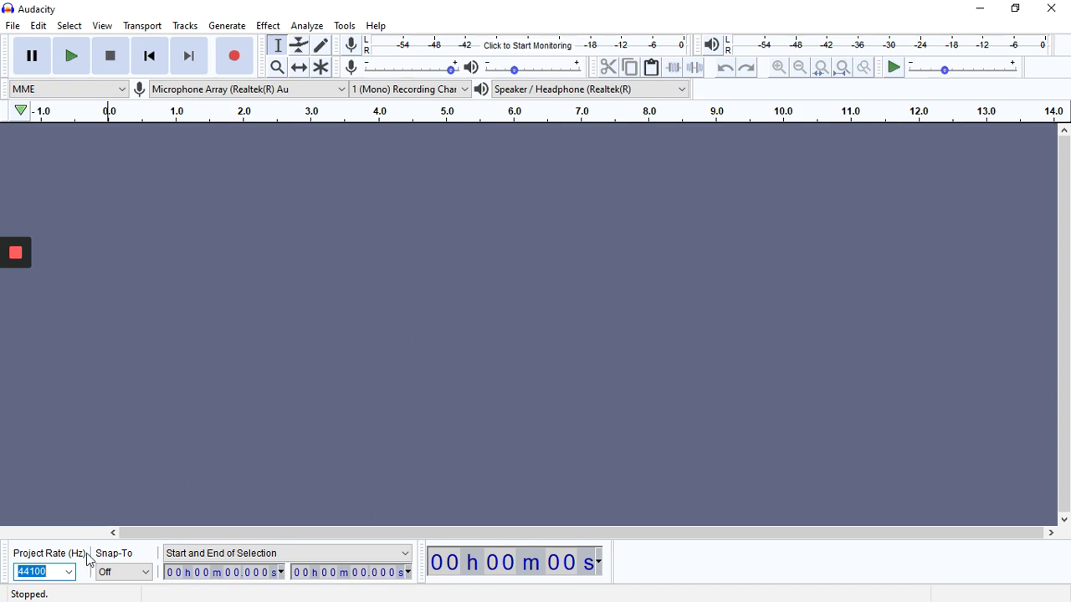
{"action": "left_click", "coordinate": [70, 573]}
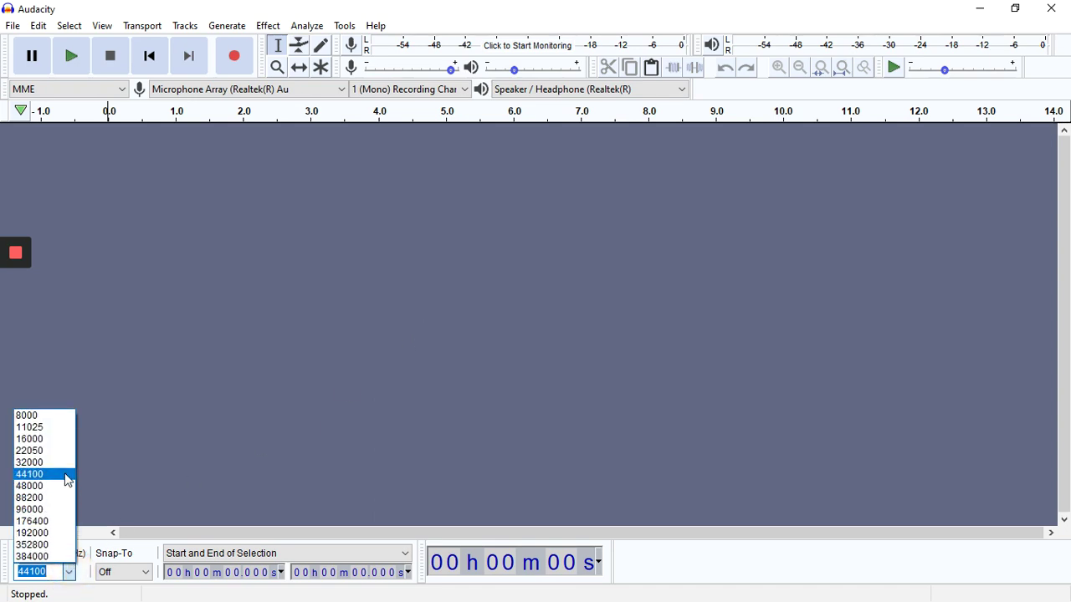
{"action": "left_click", "coordinate": [67, 474]}
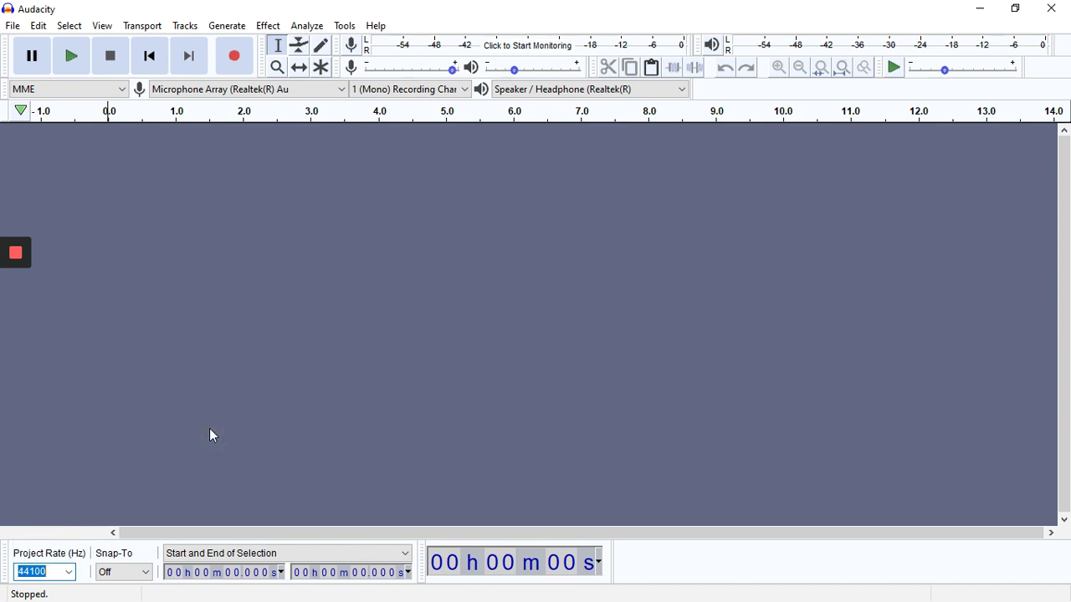
{"action": "left_click", "coordinate": [71, 576]}
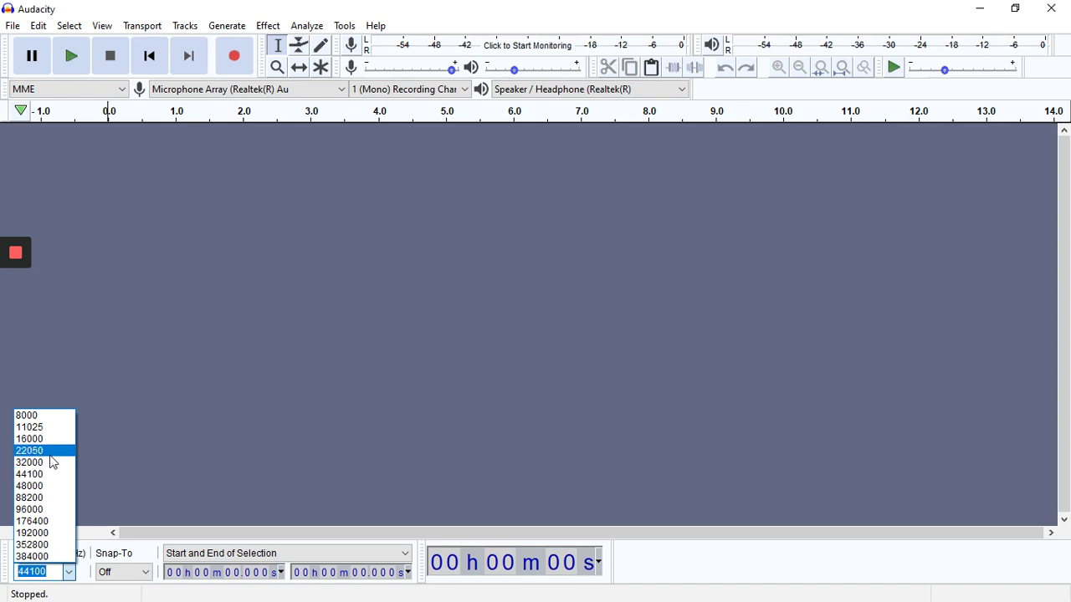
{"action": "left_click", "coordinate": [176, 448]}
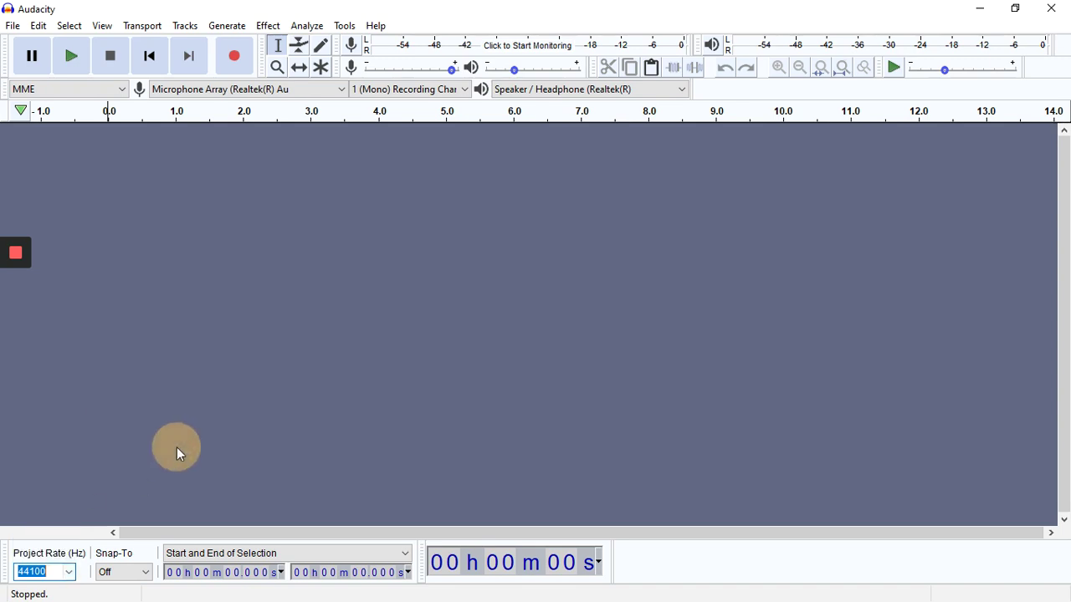
{"action": "left_click", "coordinate": [74, 579]}
{"action": "left_click", "coordinate": [60, 474]}
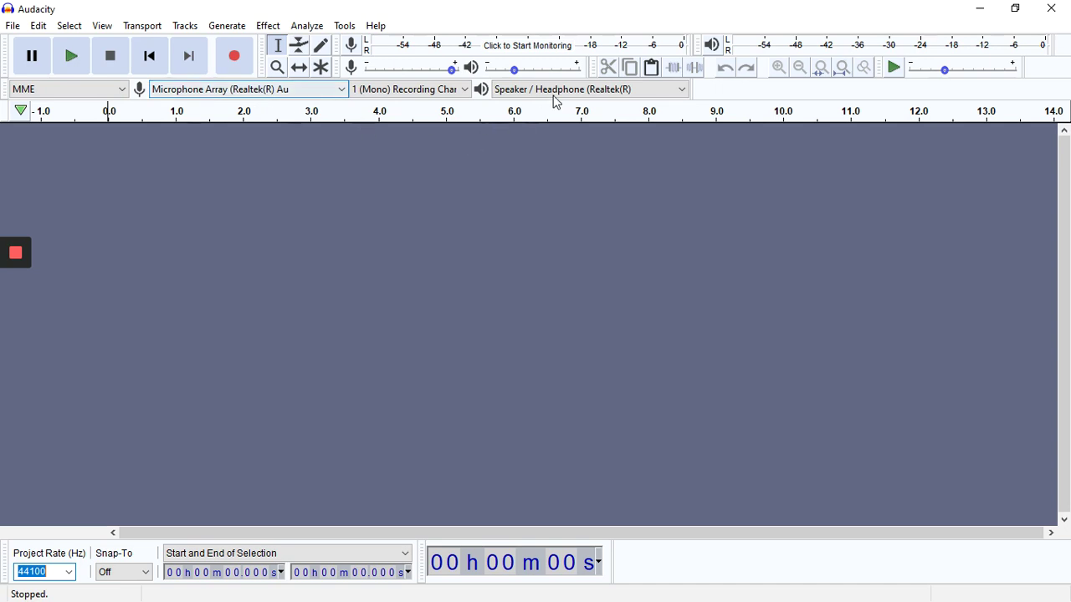
- Choose the Realtek microphone array for recording, the Realtek speaker/headphone for playback, and 1 (Mono) recording channel
{"action": "left_click", "coordinate": [282, 94]}
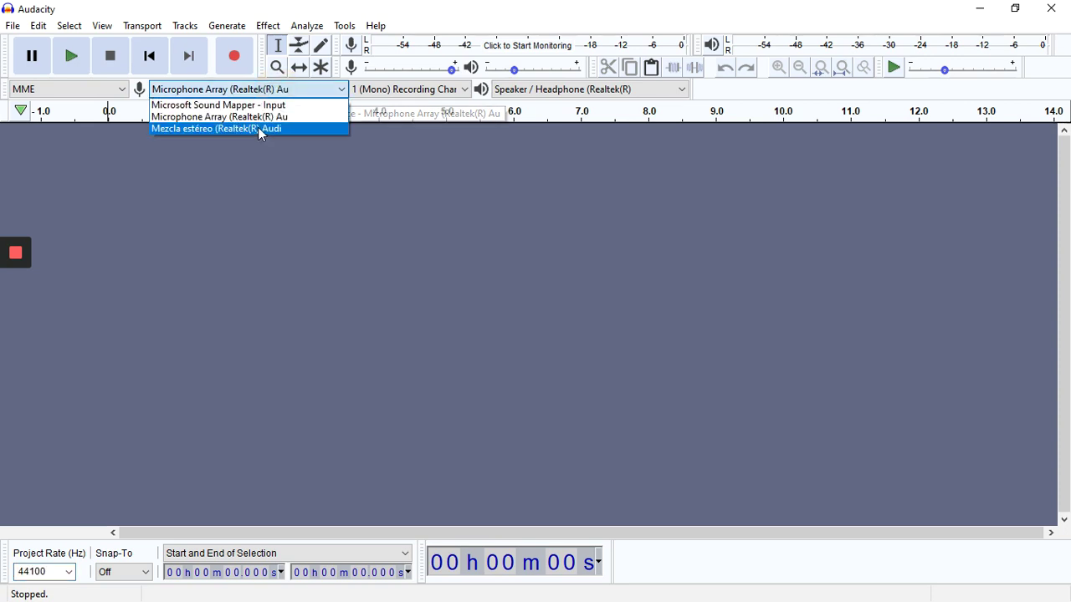
{"action": "left_click", "coordinate": [250, 114]}
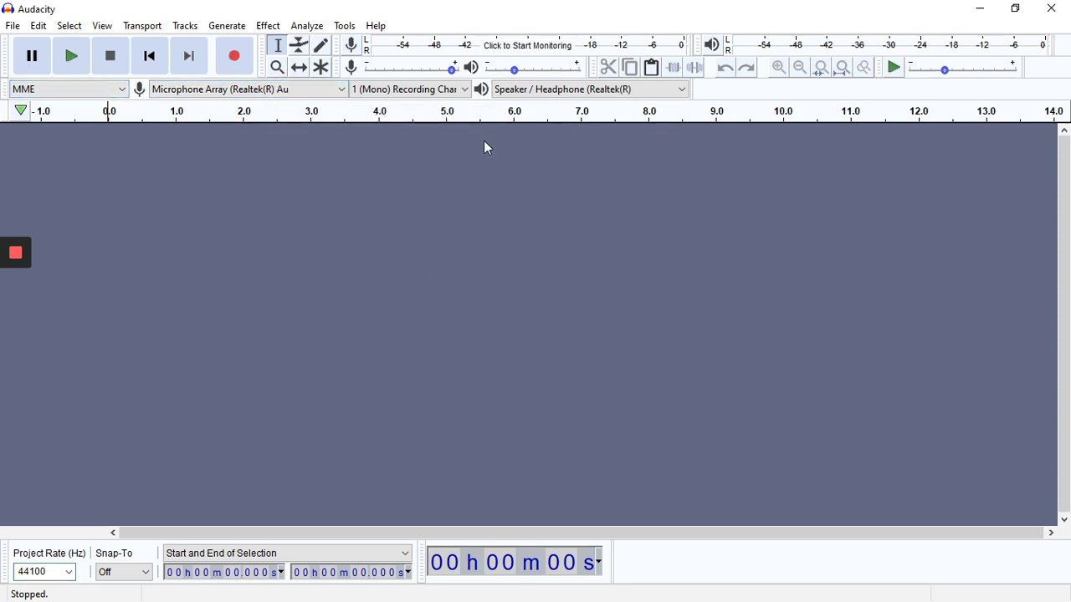
{"action": "left_click", "coordinate": [605, 94]}
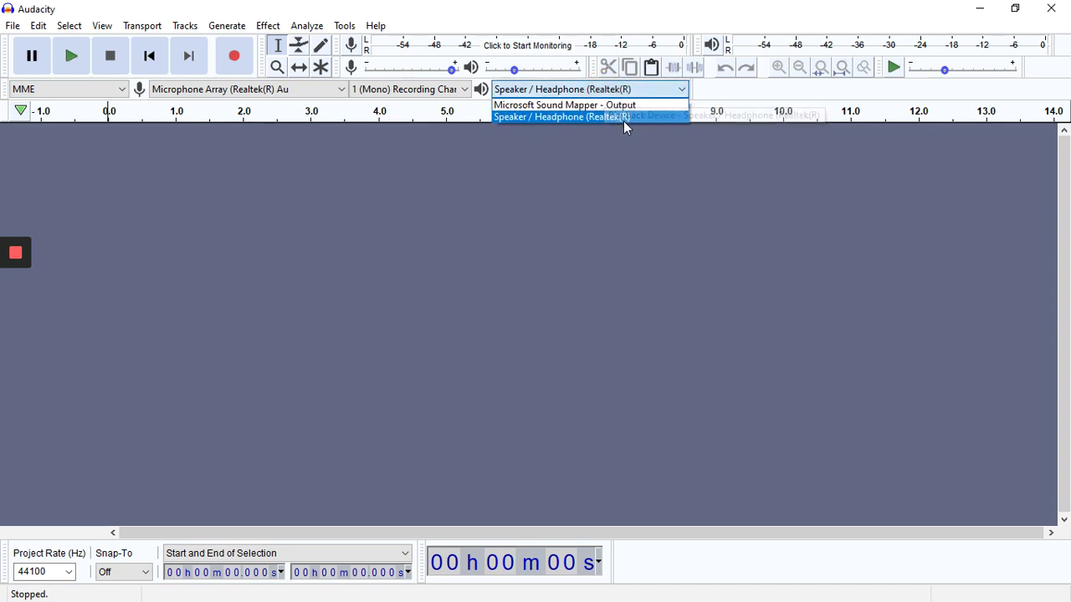
{"action": "left_click", "coordinate": [579, 117]}
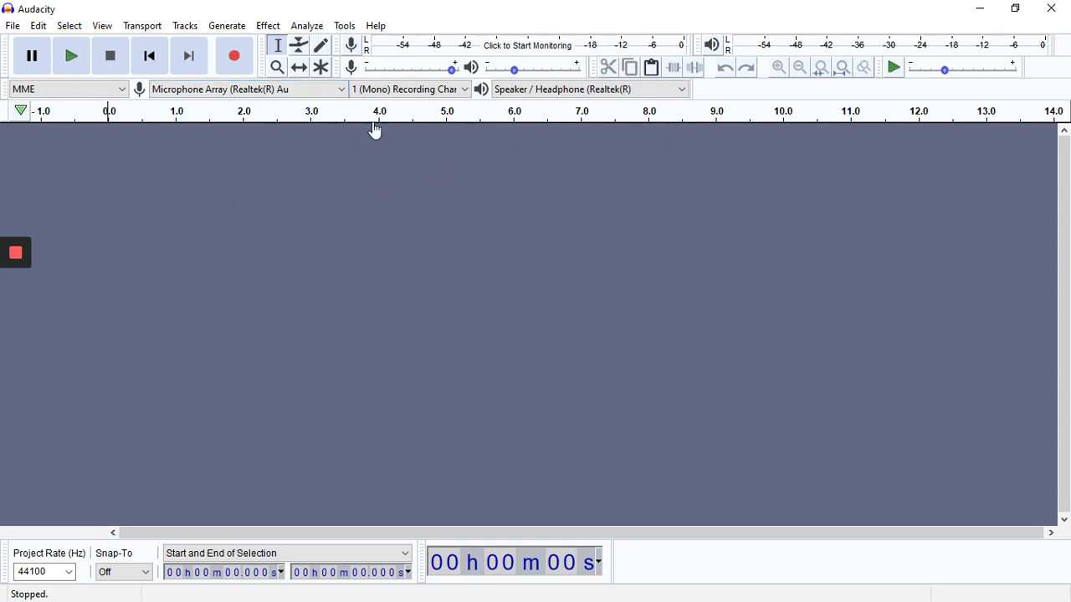
{"action": "left_click", "coordinate": [426, 89]}
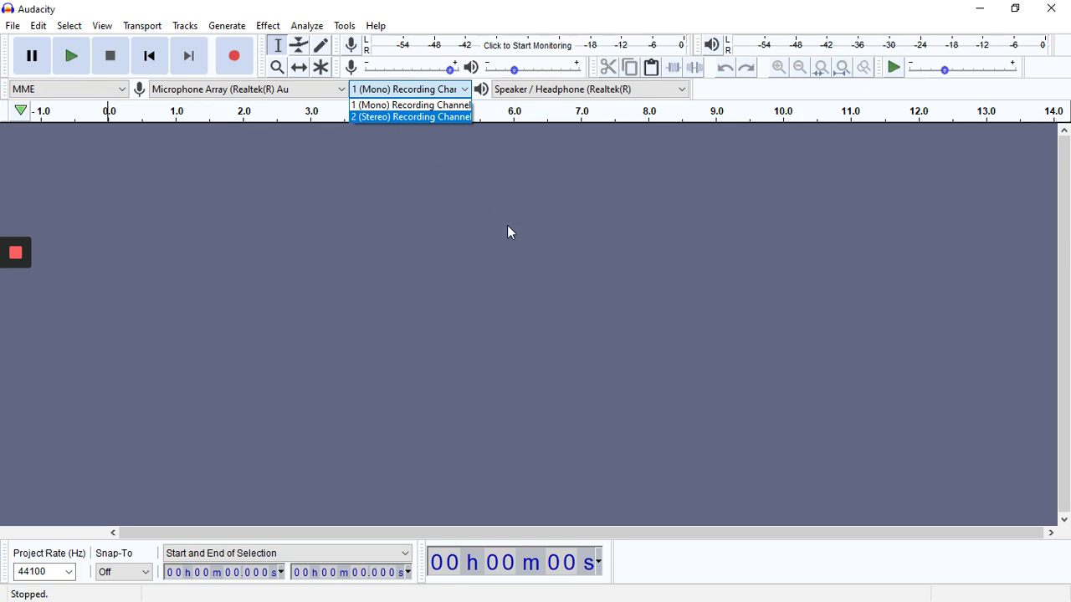
{"action": "left_click", "coordinate": [412, 106]}
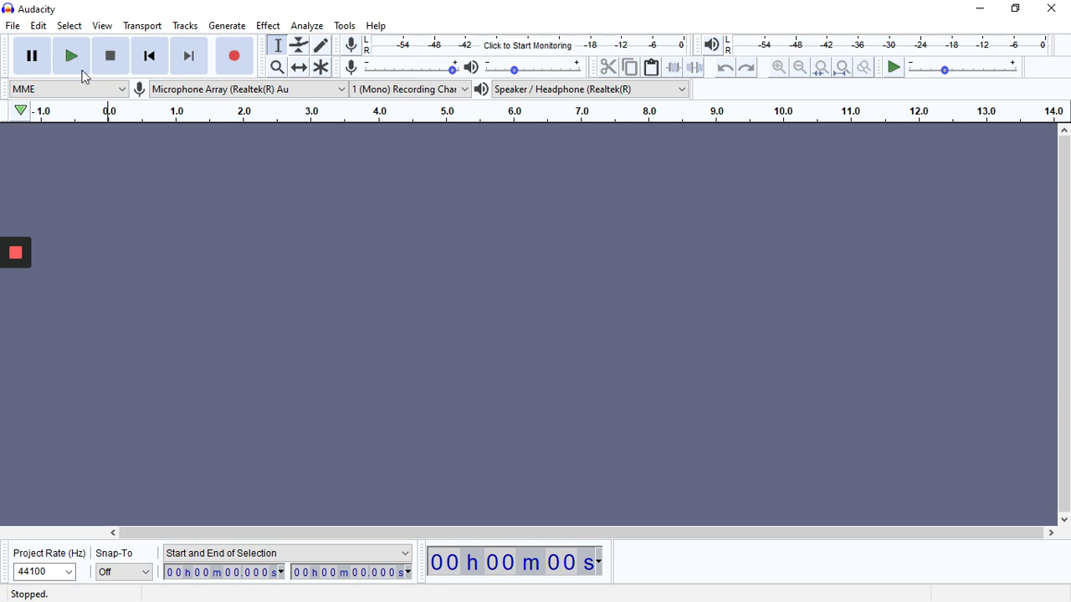
- Import the audio file Sample 1 from the Documents folder
{"action": "left_click", "coordinate": [13, 26]}
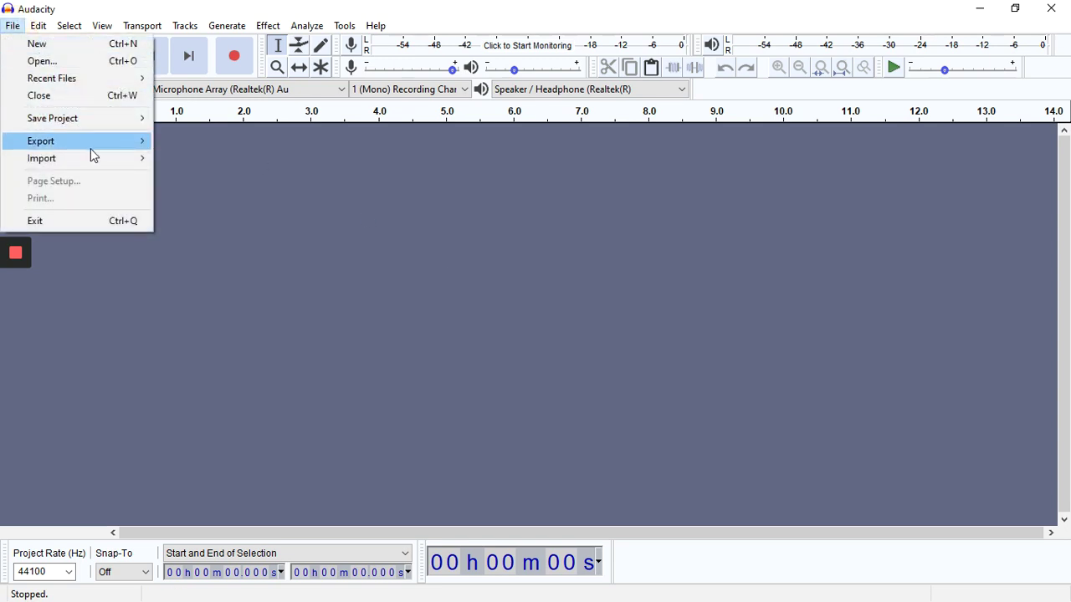
{"action": "mouse_move", "coordinate": [93, 164]}
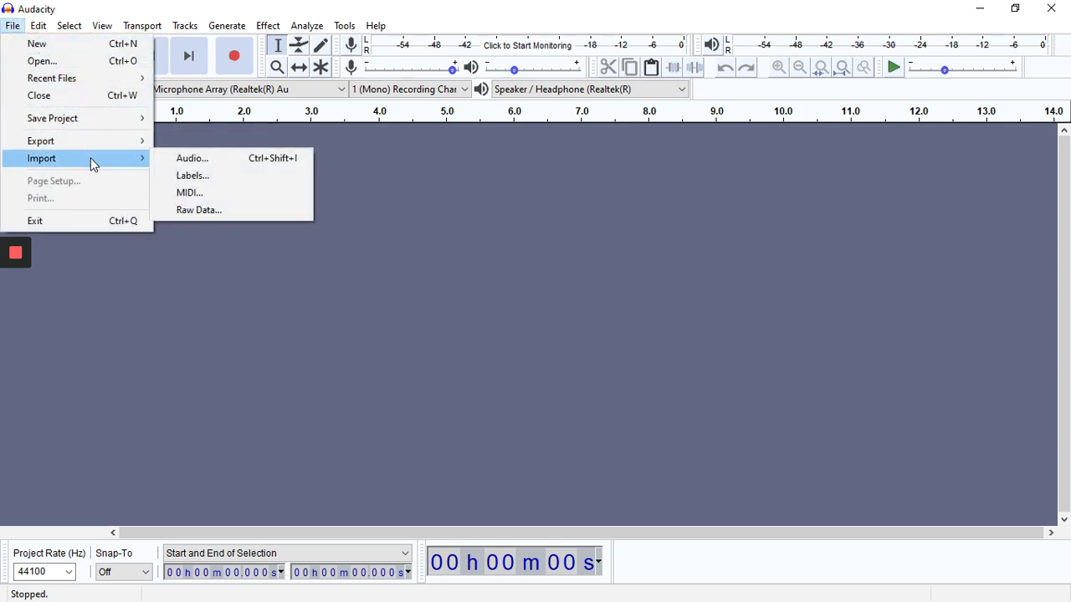
{"action": "left_click", "coordinate": [187, 160]}
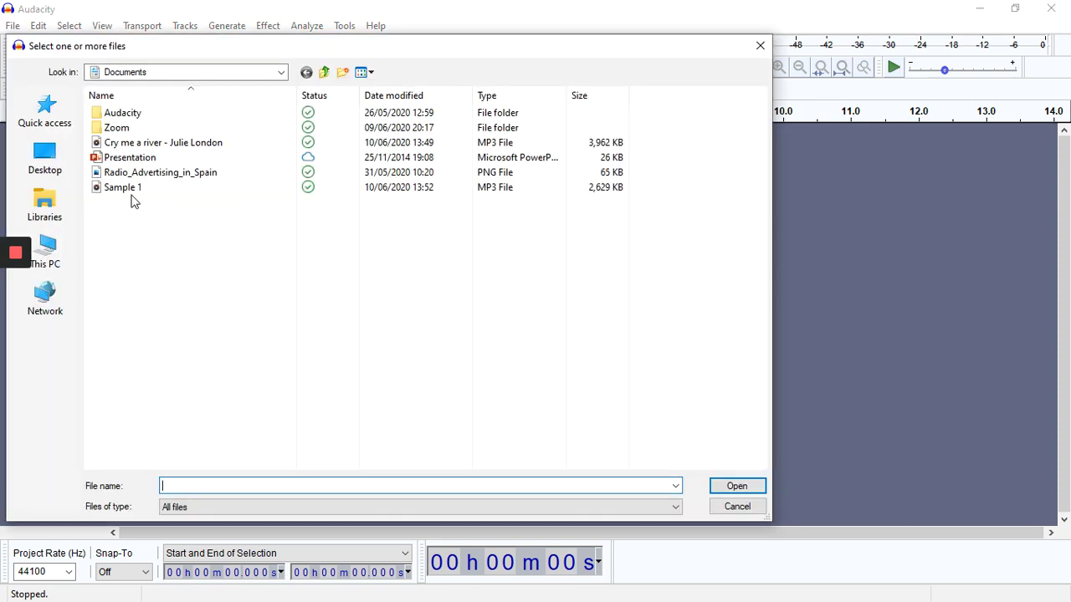
{"action": "left_click", "coordinate": [126, 190]}
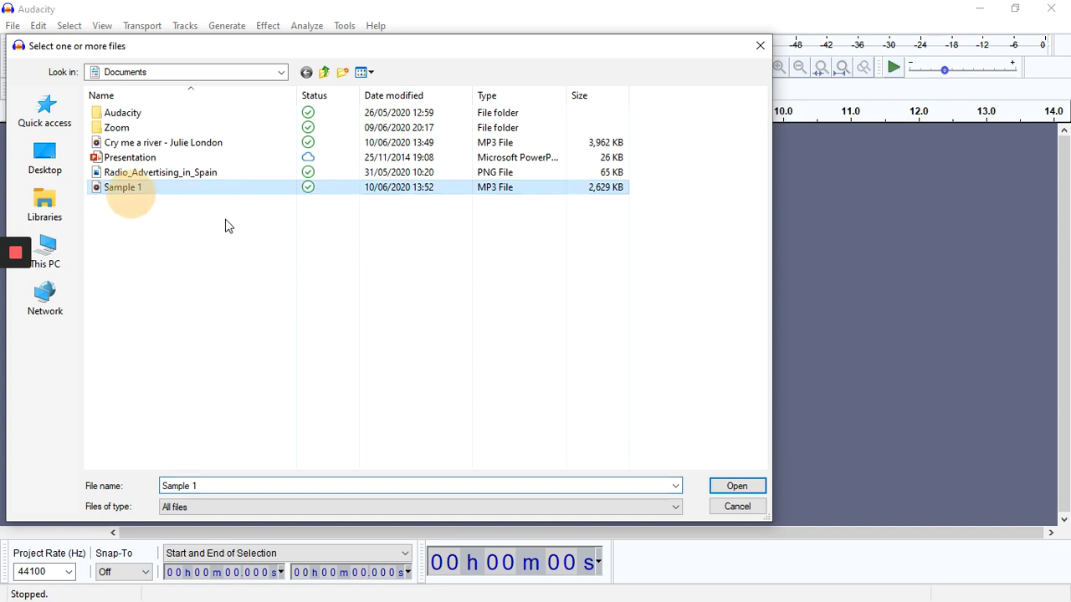
{"action": "left_click", "coordinate": [760, 488]}
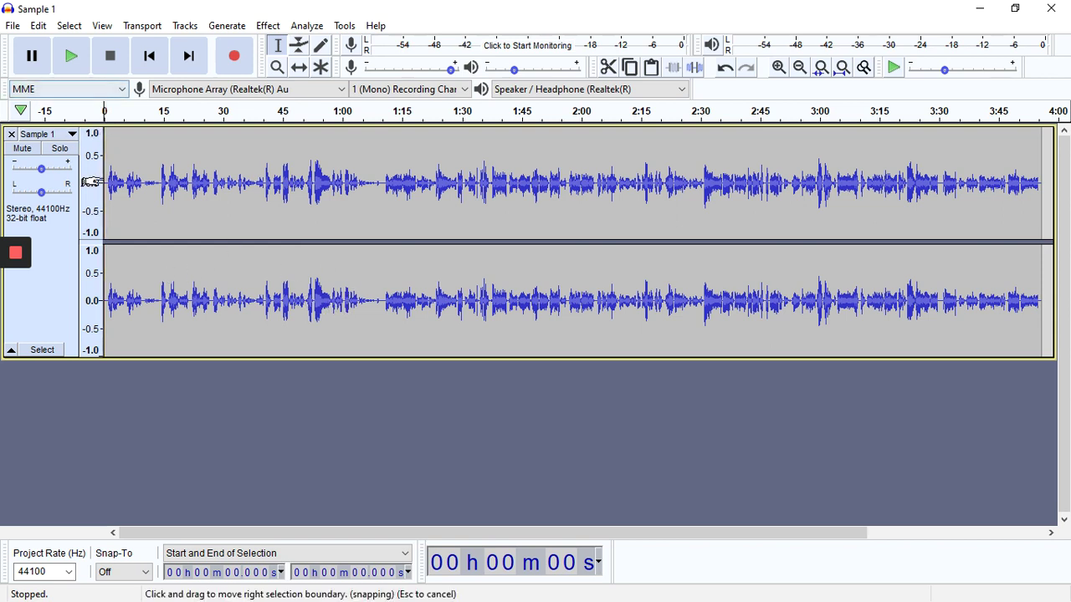
- Split the Sample 1 stereo track to mono and remove the upper of the two resulting tracks
{"action": "left_click", "coordinate": [71, 135]}
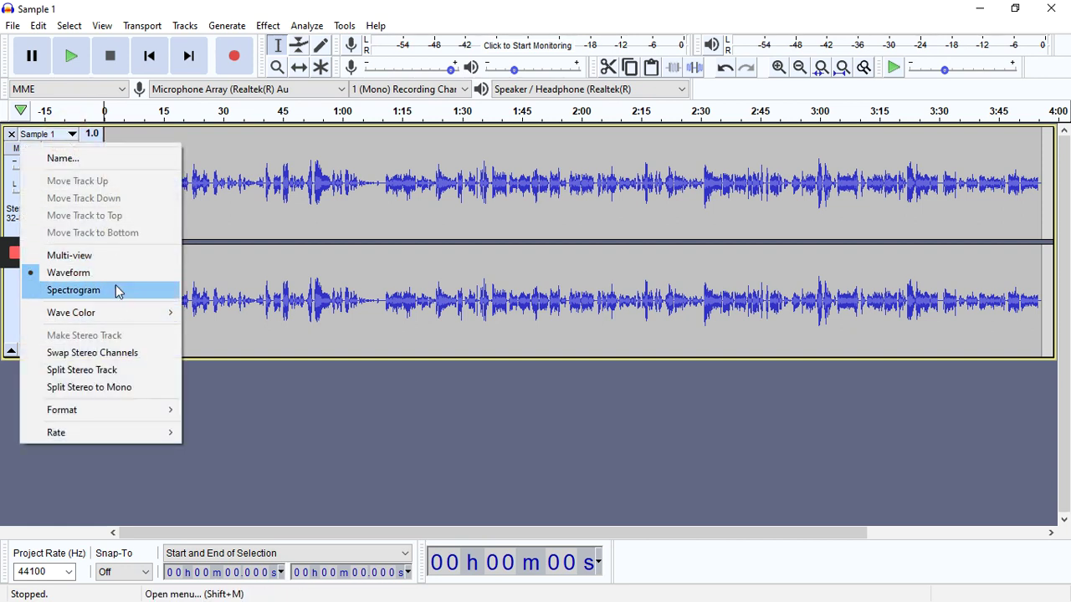
{"action": "left_click", "coordinate": [102, 390]}
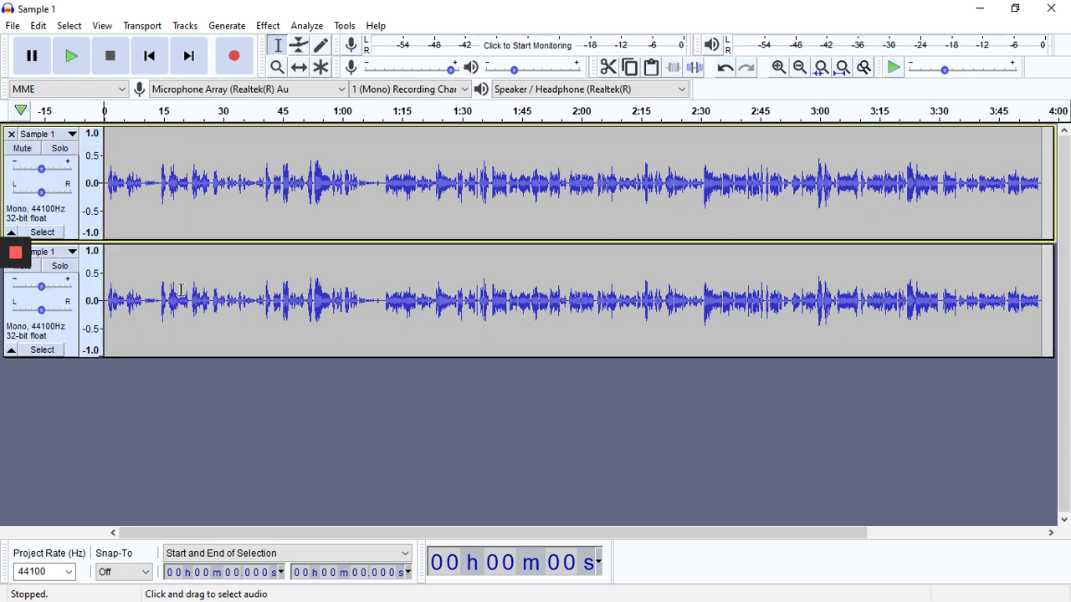
{"action": "left_click", "coordinate": [12, 135]}
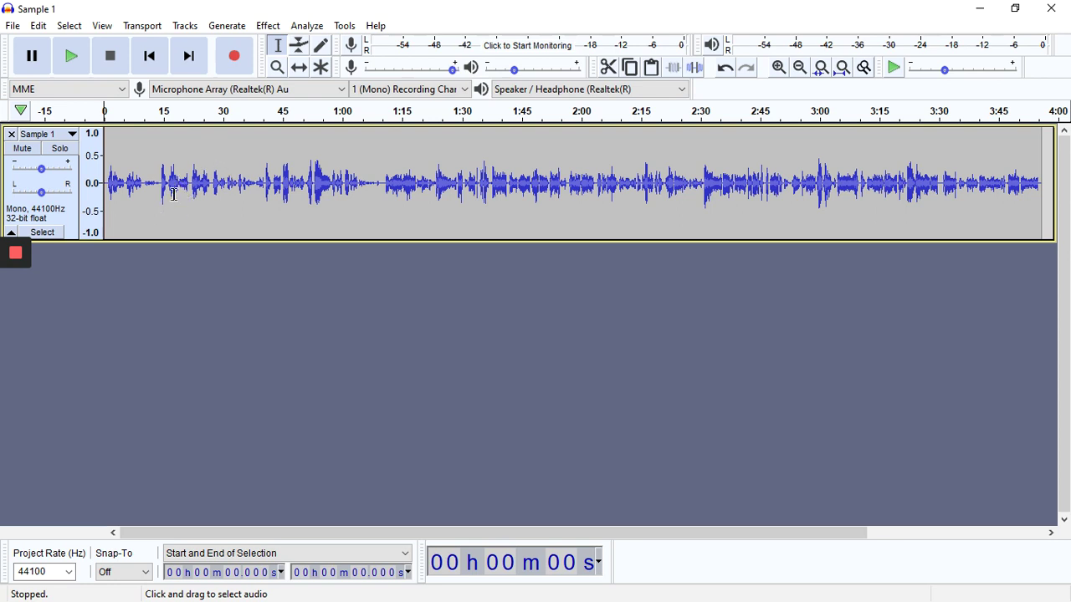
- Play the opening seconds of the mono track and select its entire audio
{"action": "left_click", "coordinate": [75, 58]}
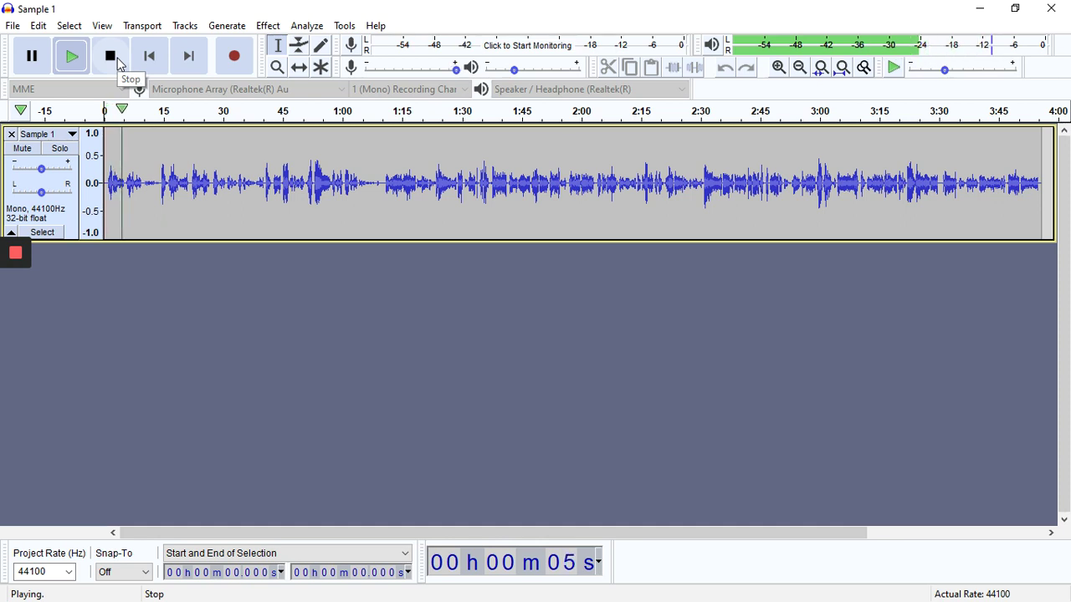
{"action": "left_click", "coordinate": [118, 61]}
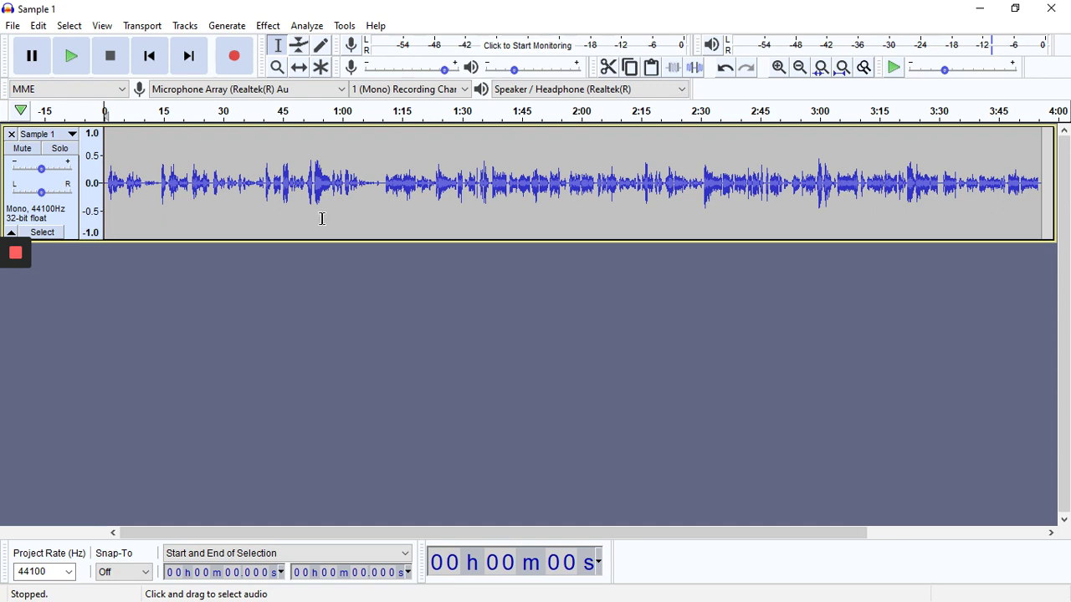
{"action": "left_click", "coordinate": [50, 234]}
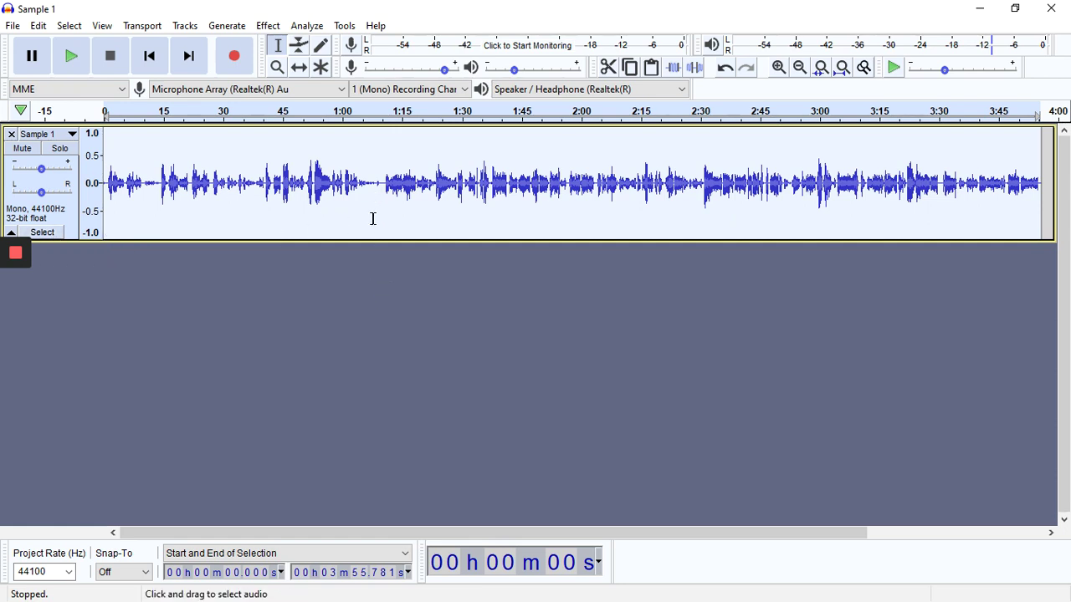
{"action": "key", "text": "ctrl+a"}
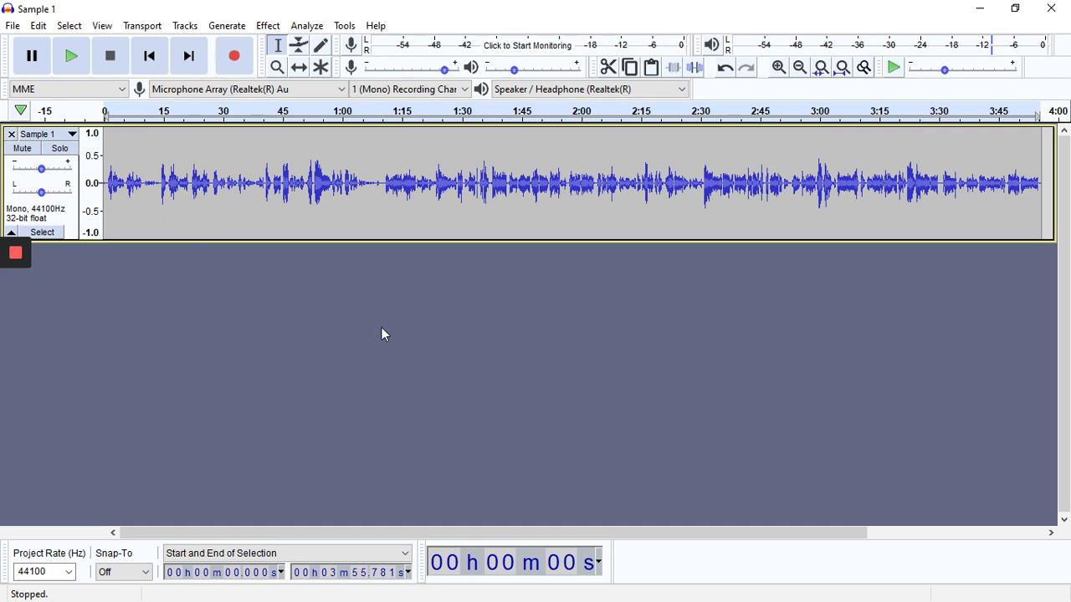
{"action": "left_click", "coordinate": [379, 303]}
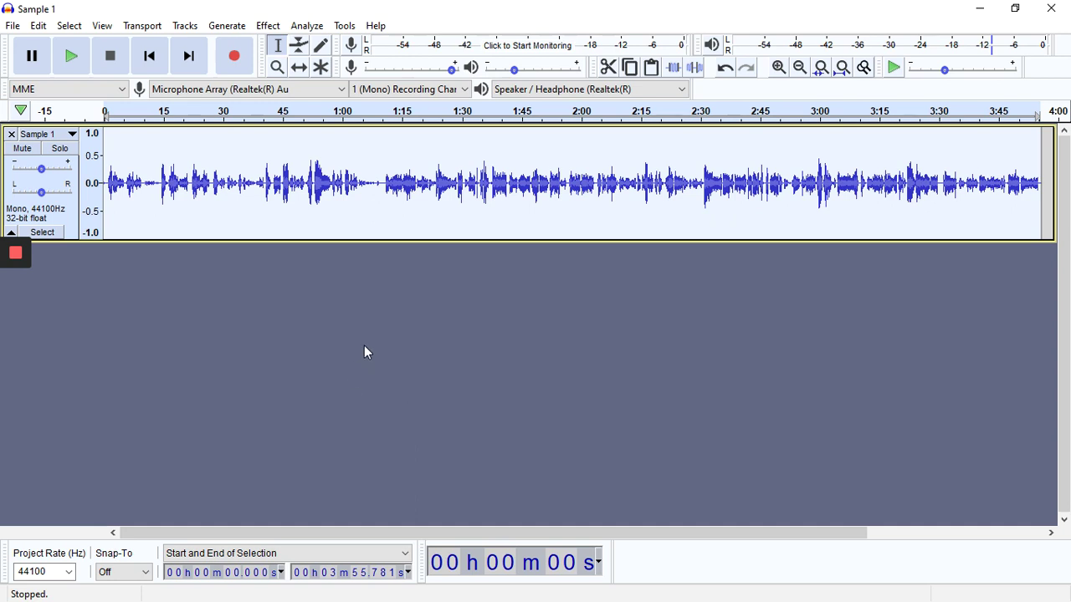
- Normalize the selected audio to a peak amplitude of -1.0 dB with DC offset removed, and listen to its opening
{"action": "left_click", "coordinate": [267, 26]}
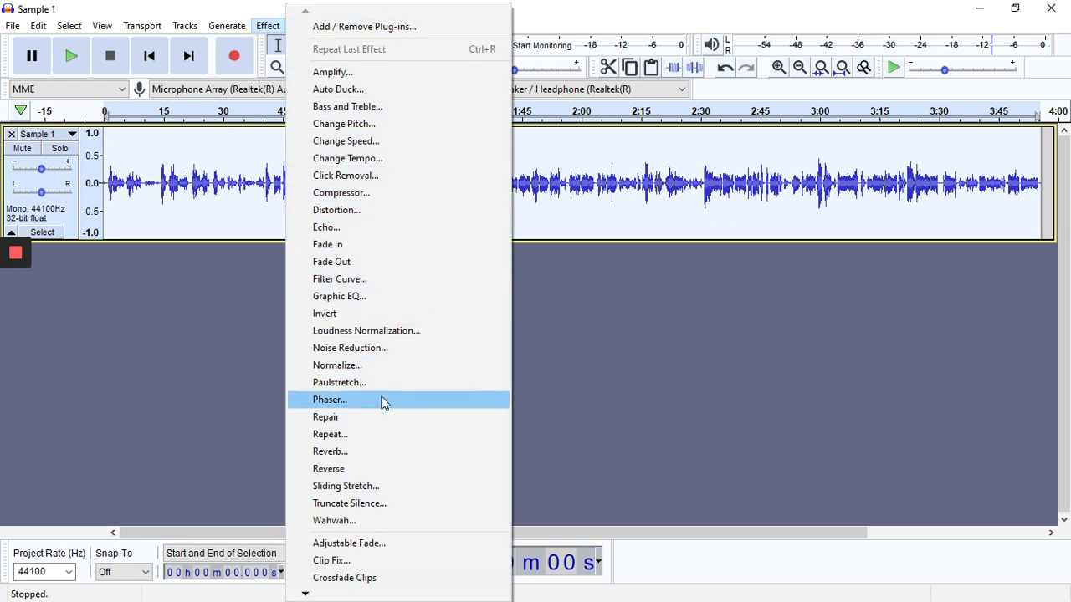
{"action": "left_click", "coordinate": [389, 368]}
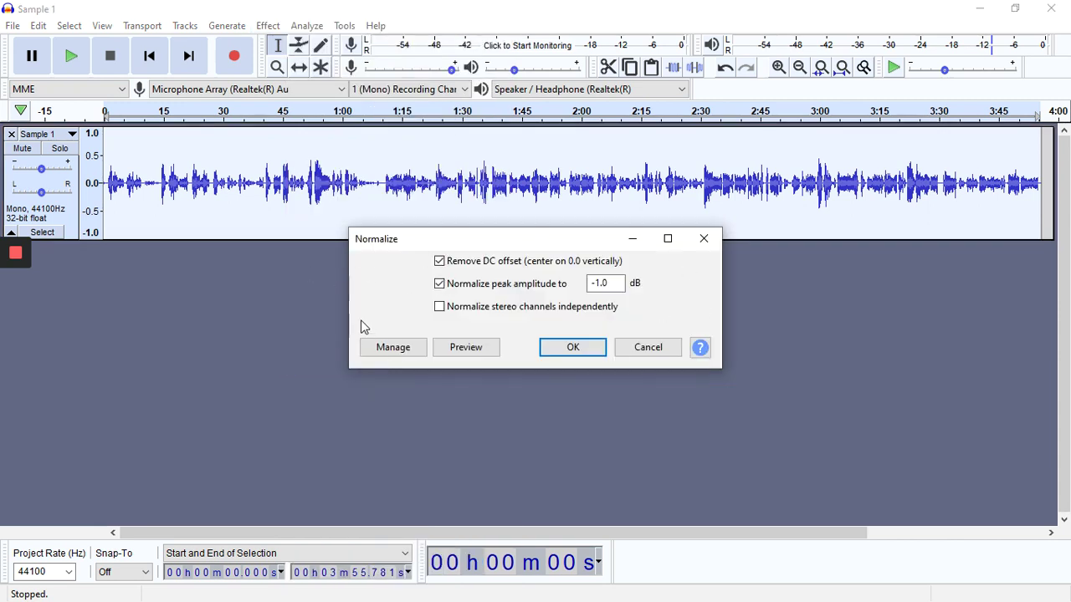
{"action": "left_click", "coordinate": [570, 354]}
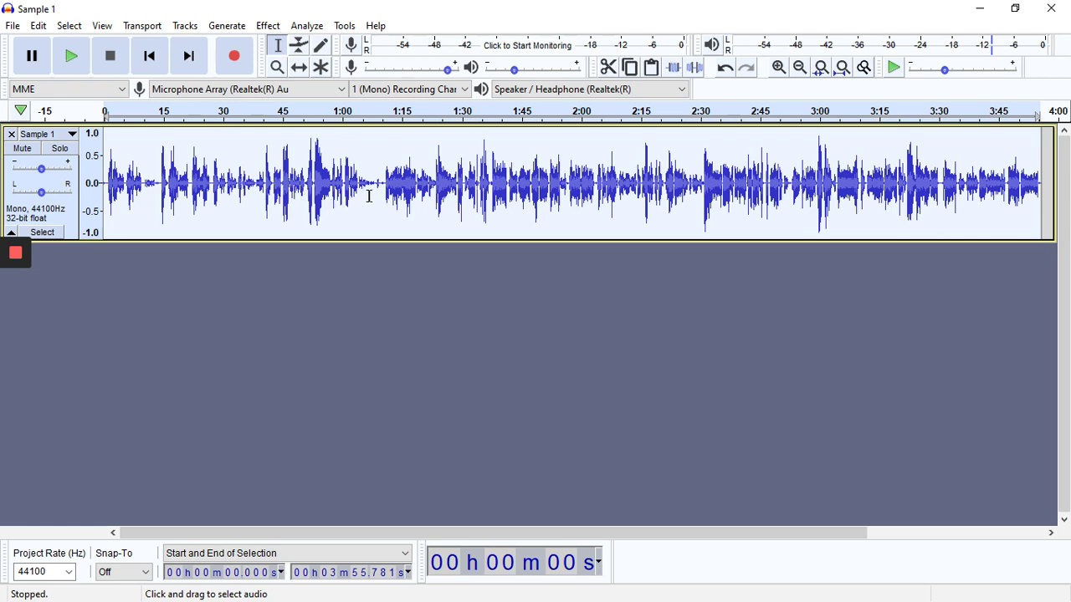
{"action": "left_click", "coordinate": [72, 56]}
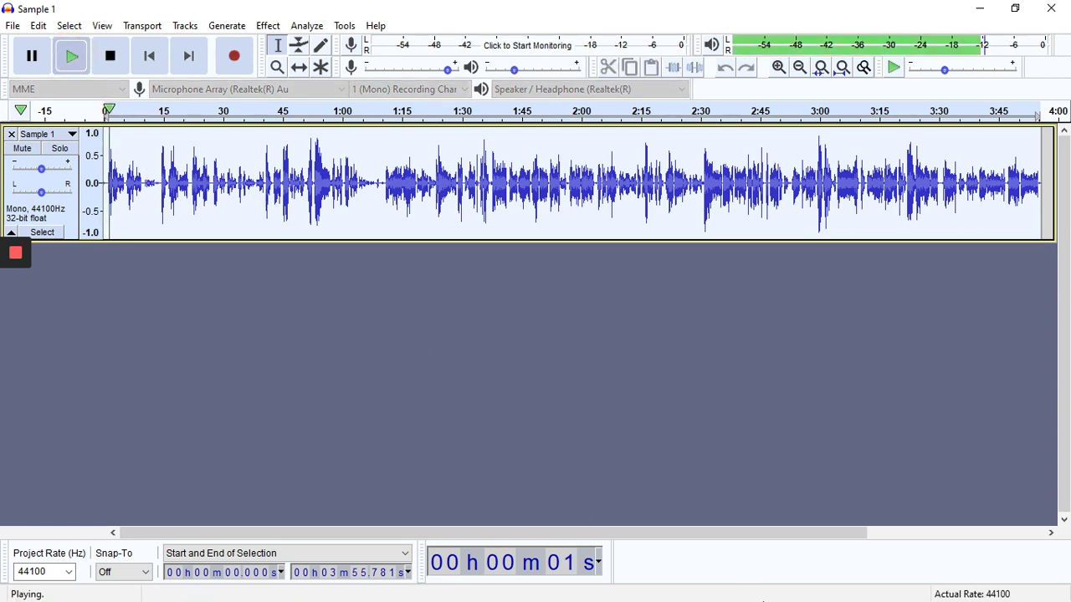
{"action": "left_click", "coordinate": [117, 62]}
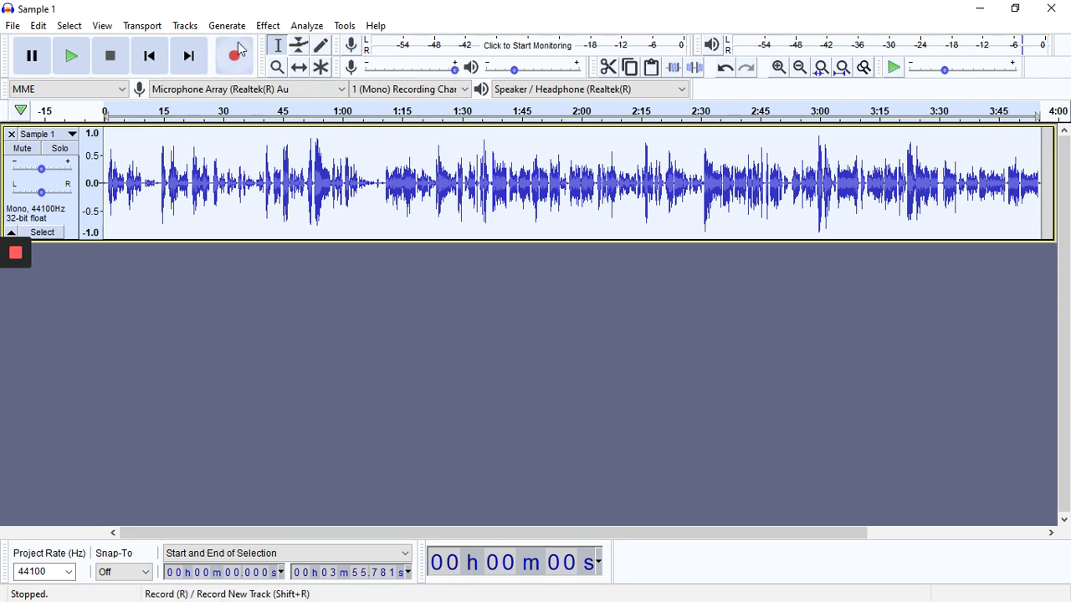
- Compress the selected audio with a -43 dB threshold, 5.6:1 ratio and make-up gain for 0 dB, and play the result
{"action": "left_click", "coordinate": [267, 26]}
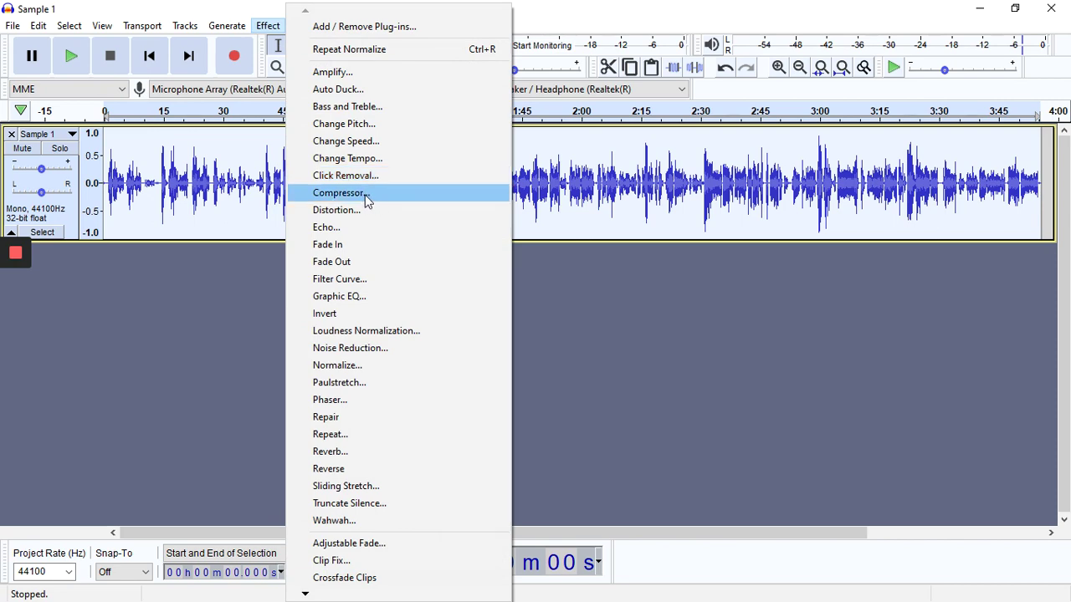
{"action": "left_click", "coordinate": [366, 197]}
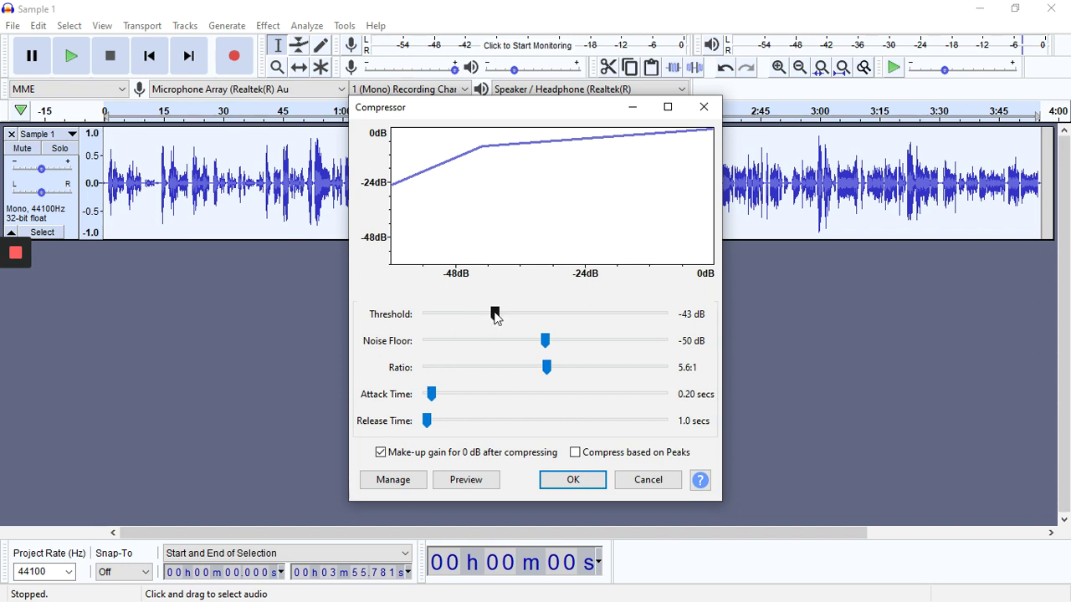
{"action": "left_click_drag", "start_coordinate": [499, 311], "coordinate": [495, 314]}
{"action": "left_click", "coordinate": [590, 483]}
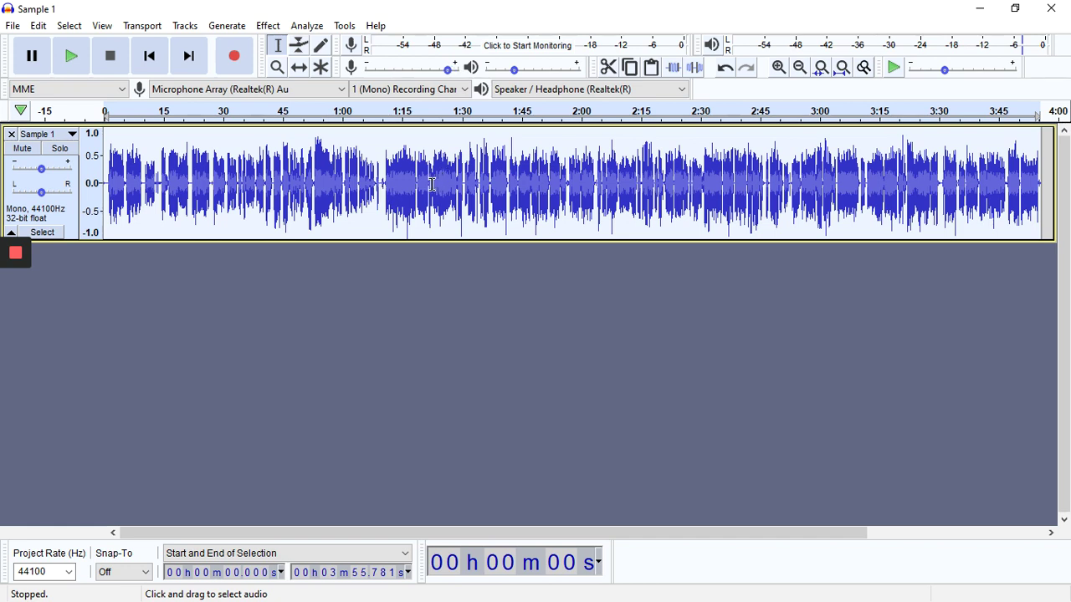
{"action": "left_click", "coordinate": [73, 58]}
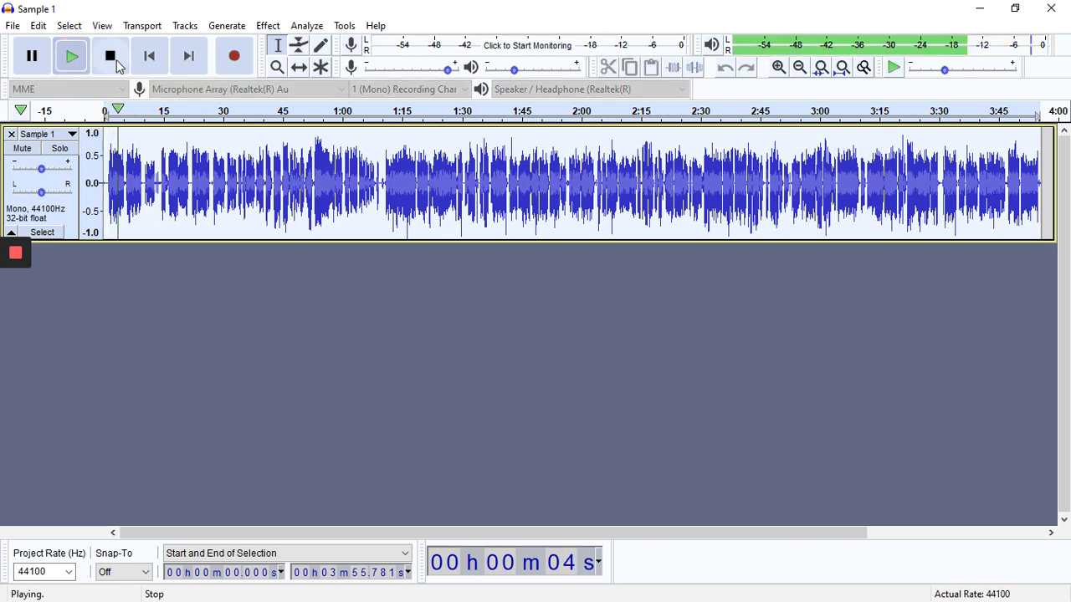
- Stop playback, clear the selection, and import the "Cry me a river - Julie London" MP3 from Documents
{"action": "left_click", "coordinate": [114, 64]}
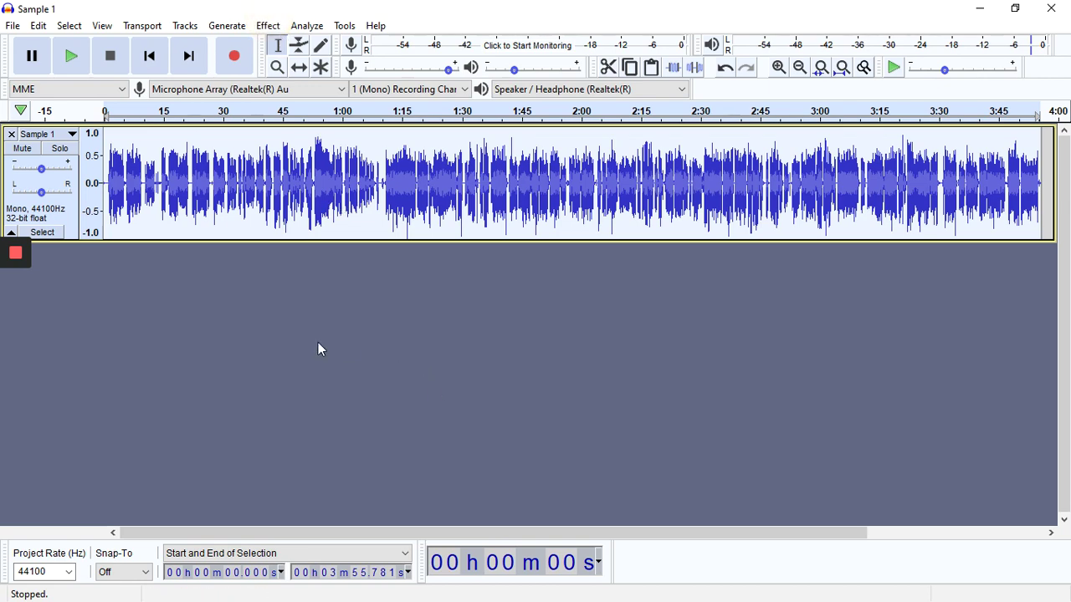
{"action": "left_click", "coordinate": [318, 348]}
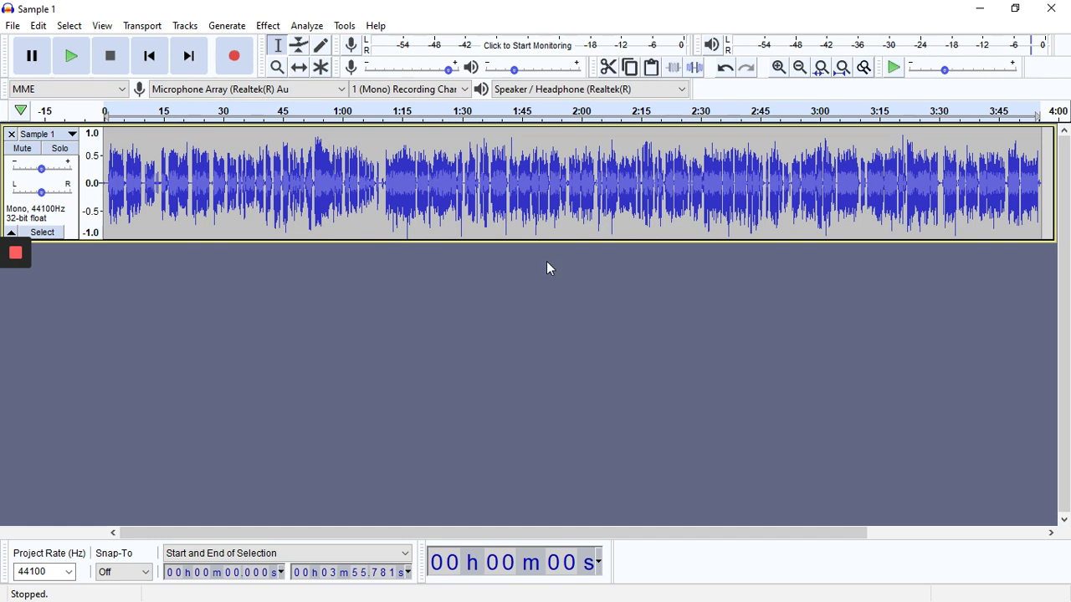
{"action": "left_click", "coordinate": [13, 26]}
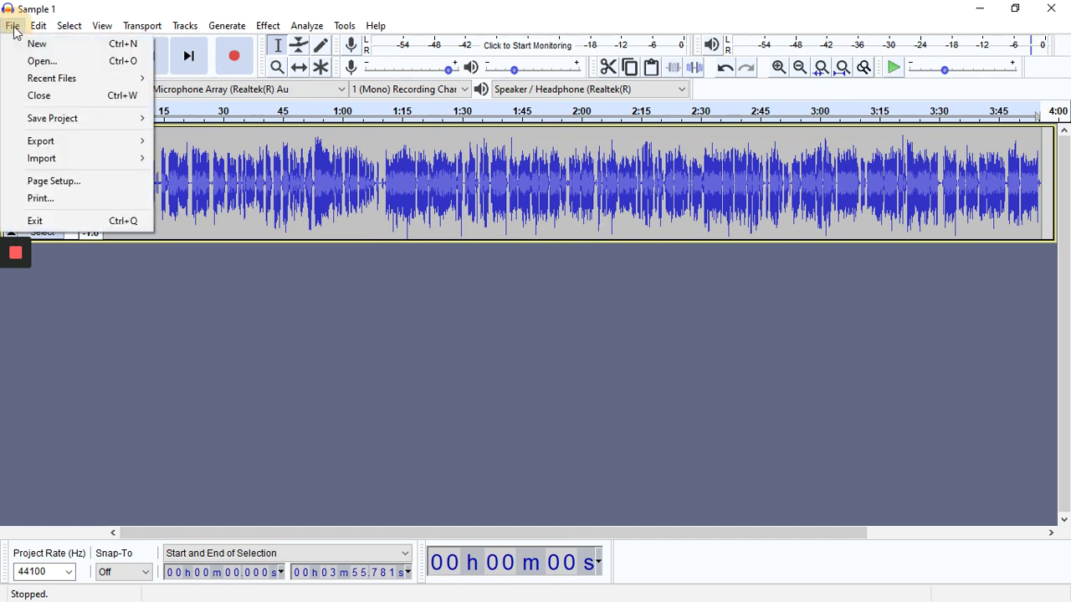
{"action": "mouse_move", "coordinate": [103, 159]}
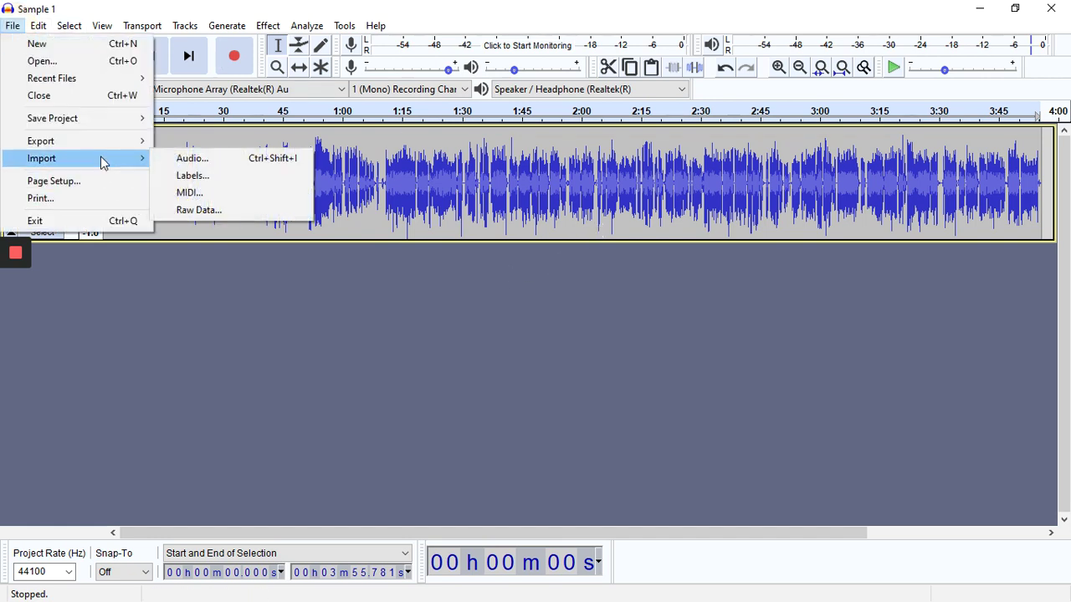
{"action": "left_click", "coordinate": [190, 159]}
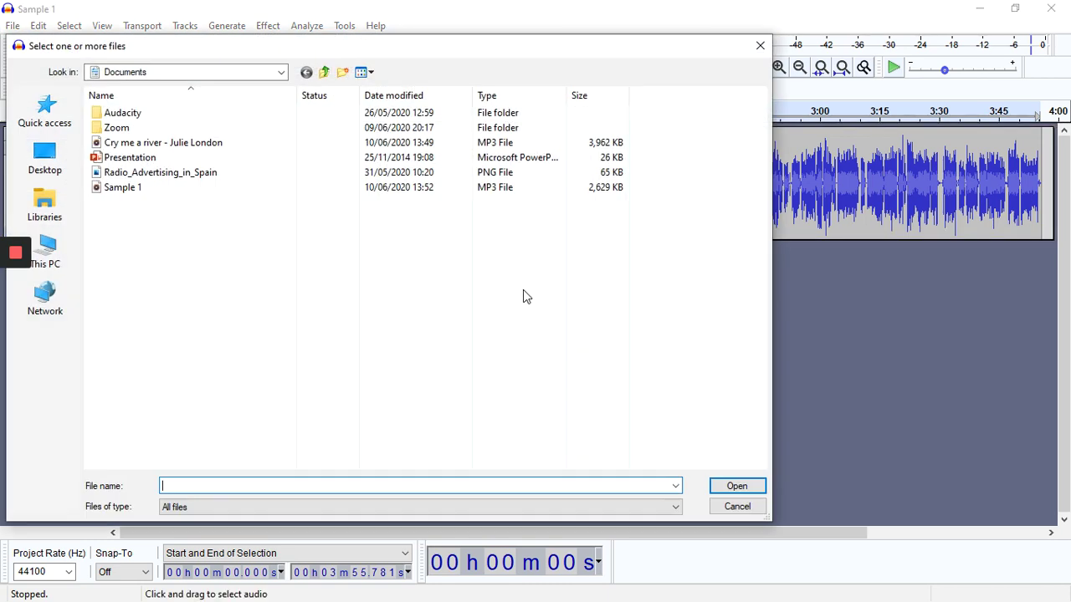
{"action": "left_click", "coordinate": [170, 145]}
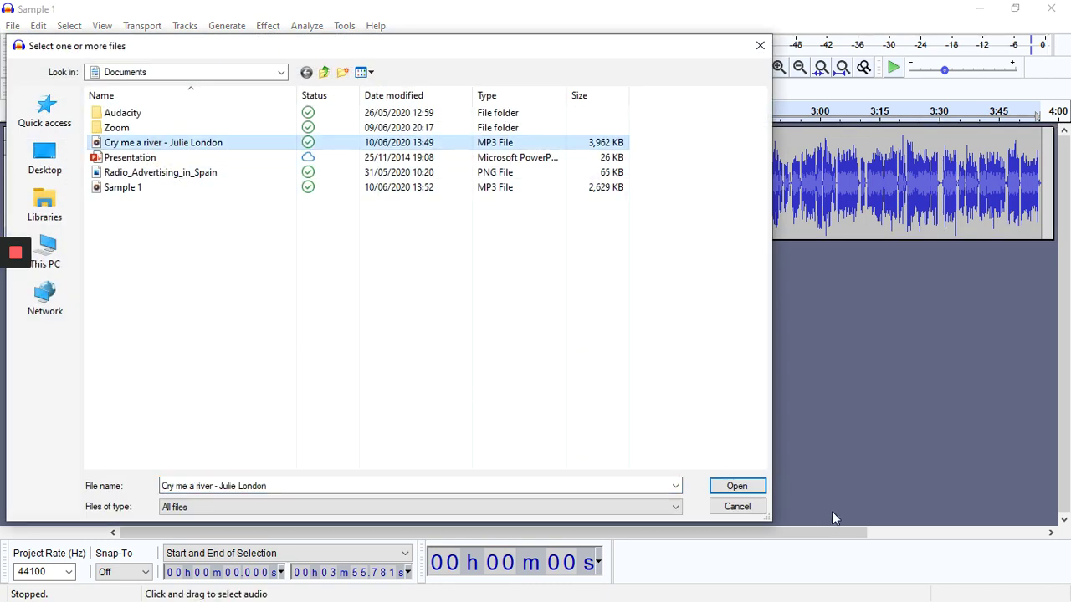
{"action": "left_click", "coordinate": [750, 486]}
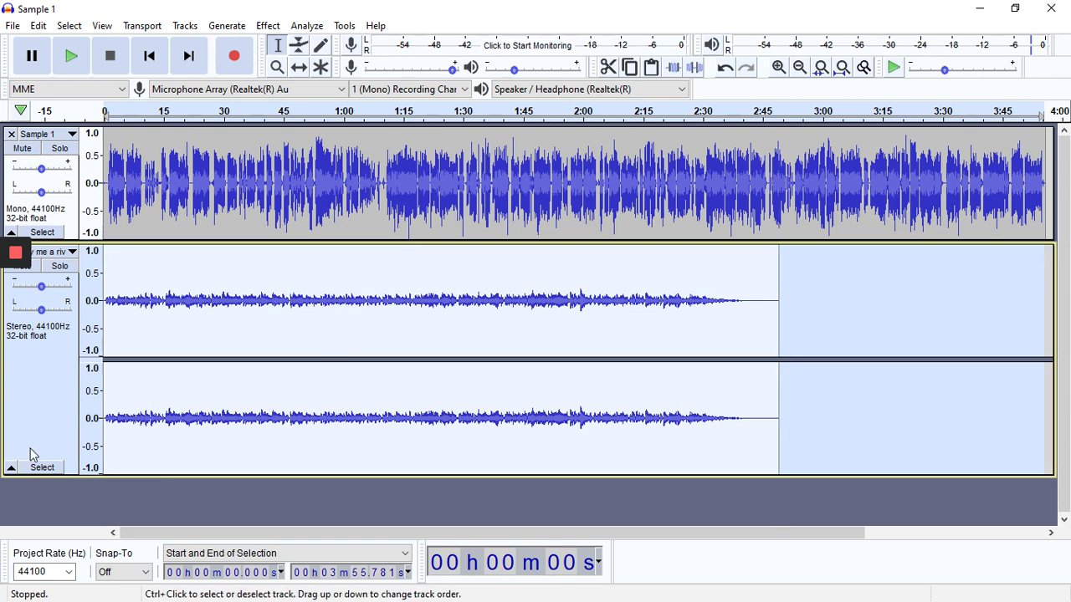
- Split the imported Cry me a river stereo track into two mono tracks
{"action": "mouse_move", "coordinate": [24, 339]}
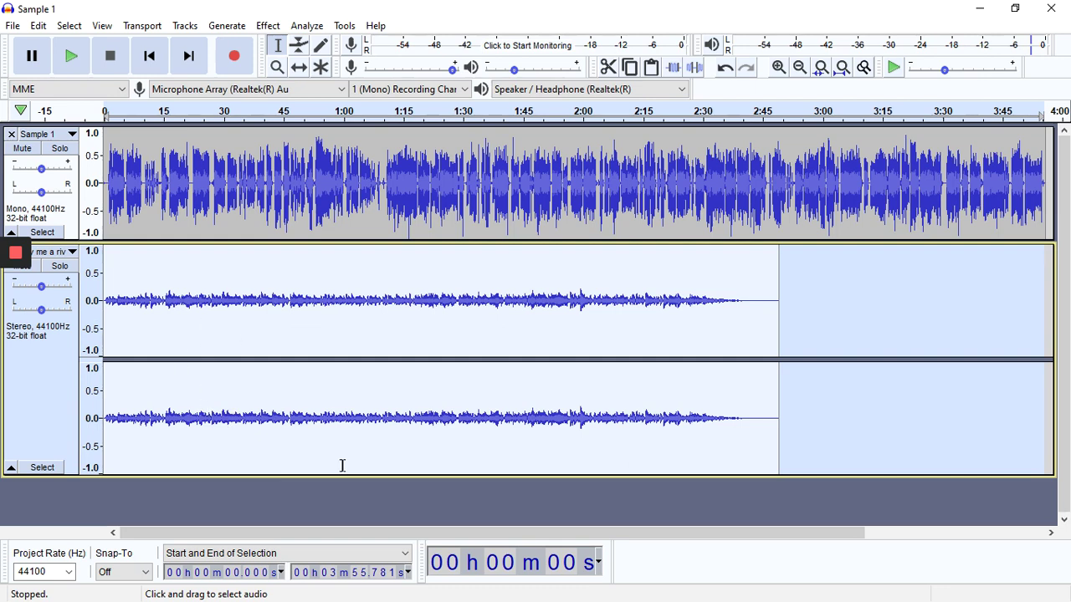
{"action": "left_click", "coordinate": [72, 253]}
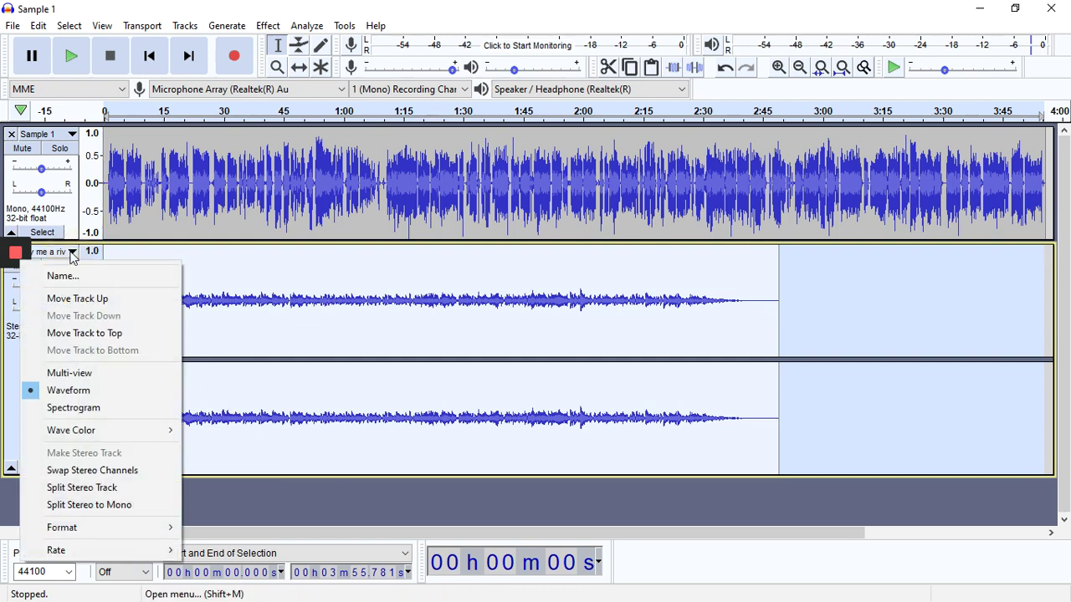
{"action": "left_click", "coordinate": [126, 507]}
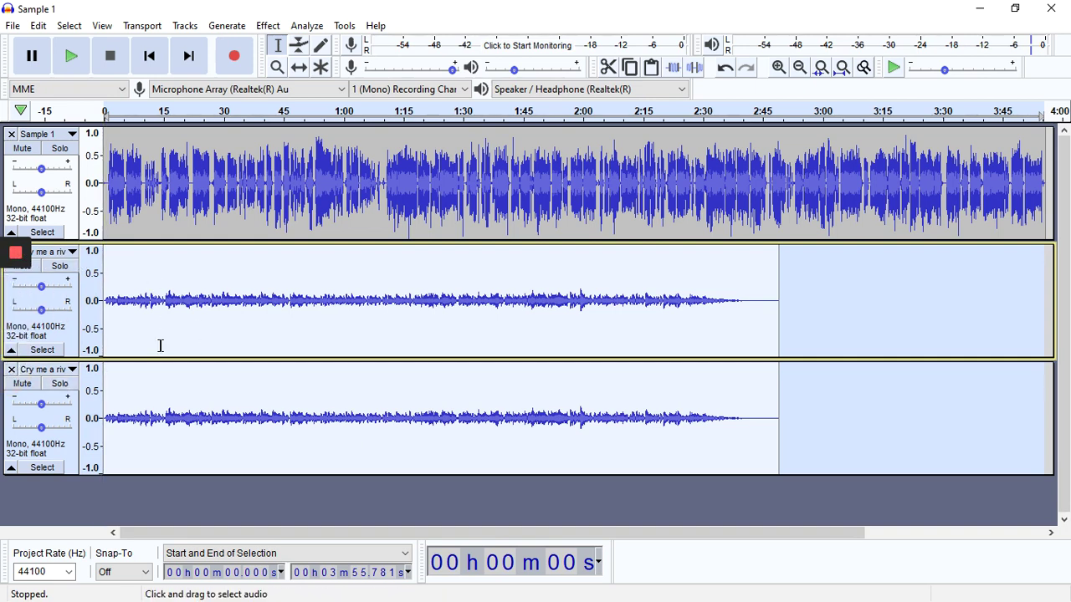
- Try to cut the lower Cry me a river mono track
{"action": "left_click", "coordinate": [303, 425]}
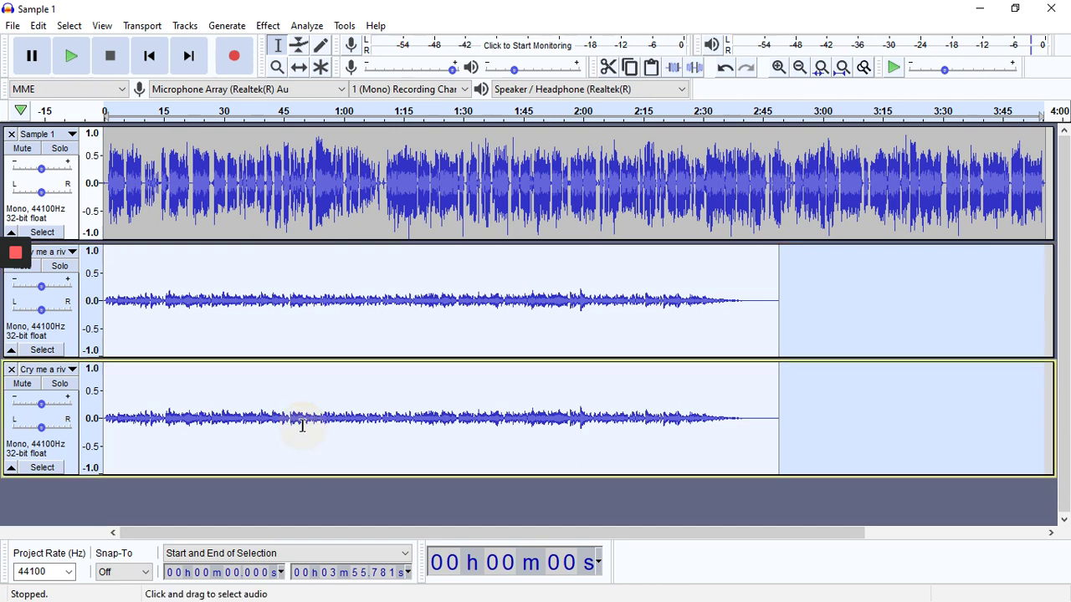
{"action": "left_click", "coordinate": [431, 396]}
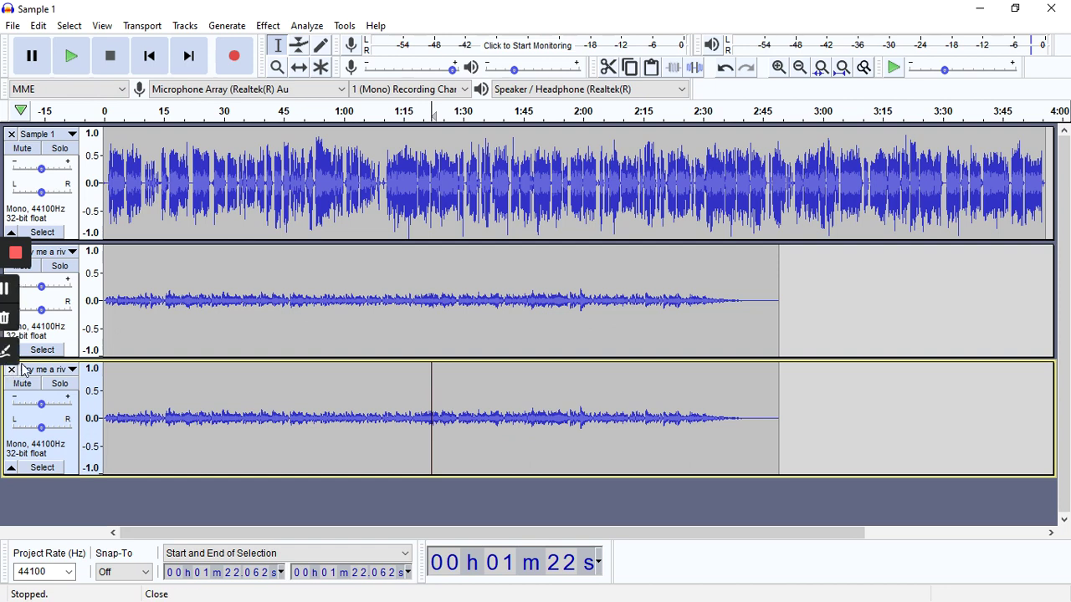
{"action": "left_click", "coordinate": [38, 26]}
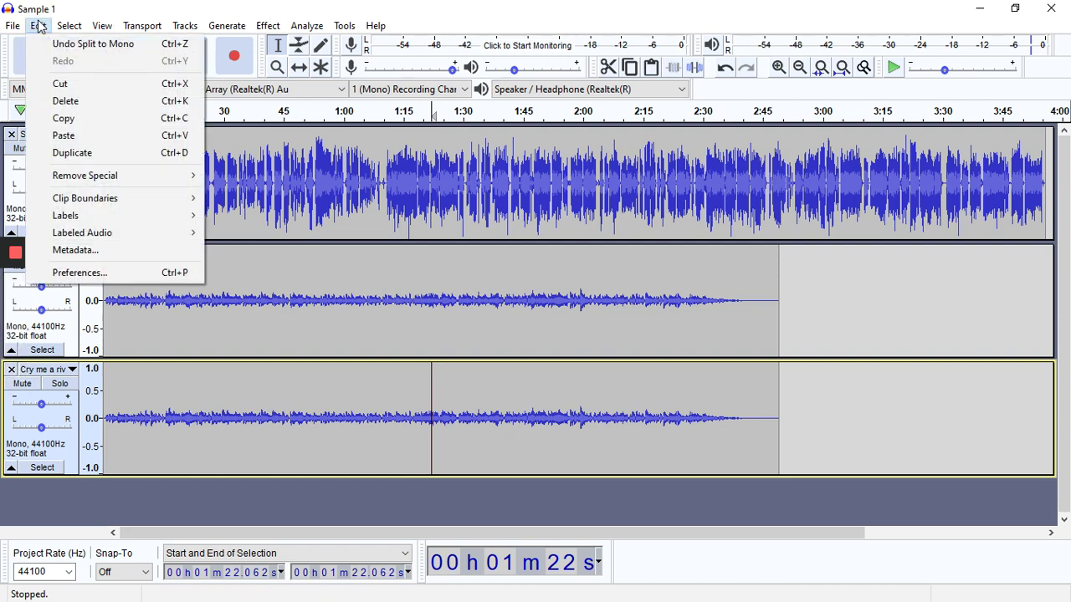
{"action": "left_click", "coordinate": [78, 84]}
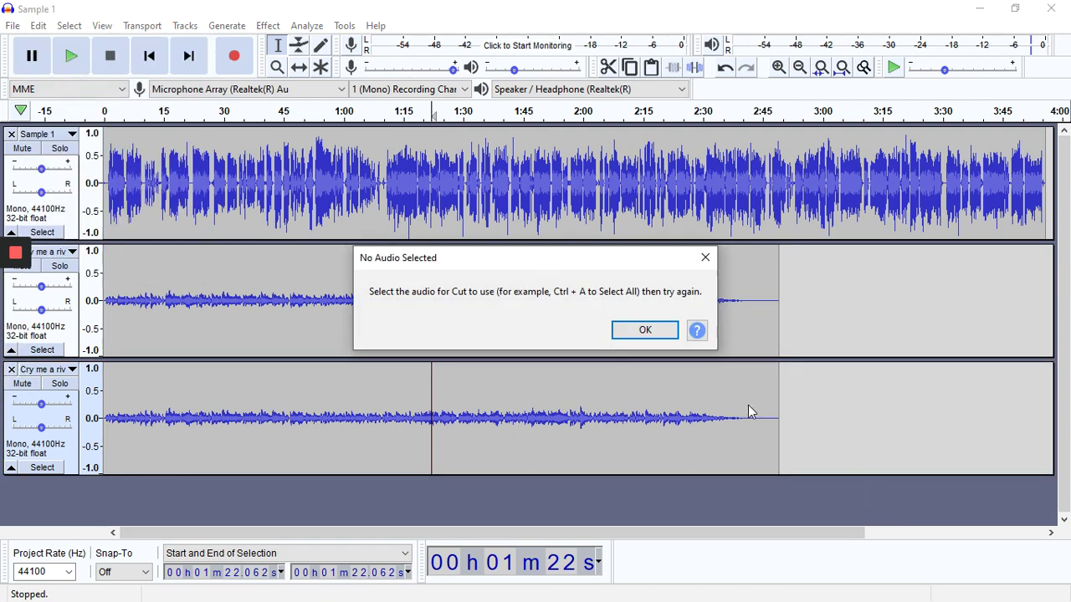
{"action": "left_click", "coordinate": [643, 330]}
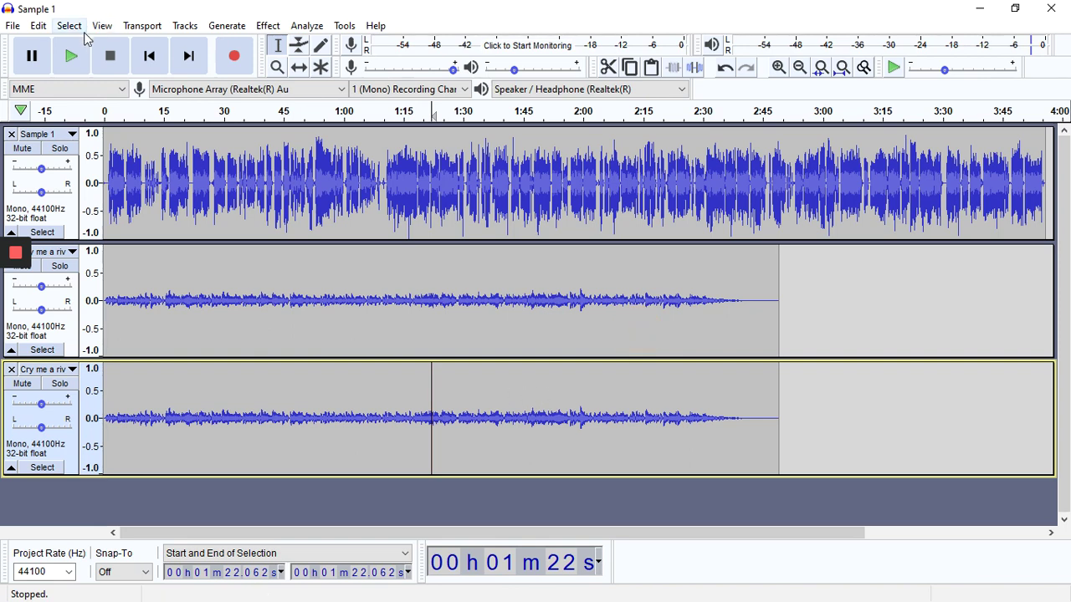
{"action": "left_click", "coordinate": [38, 25]}
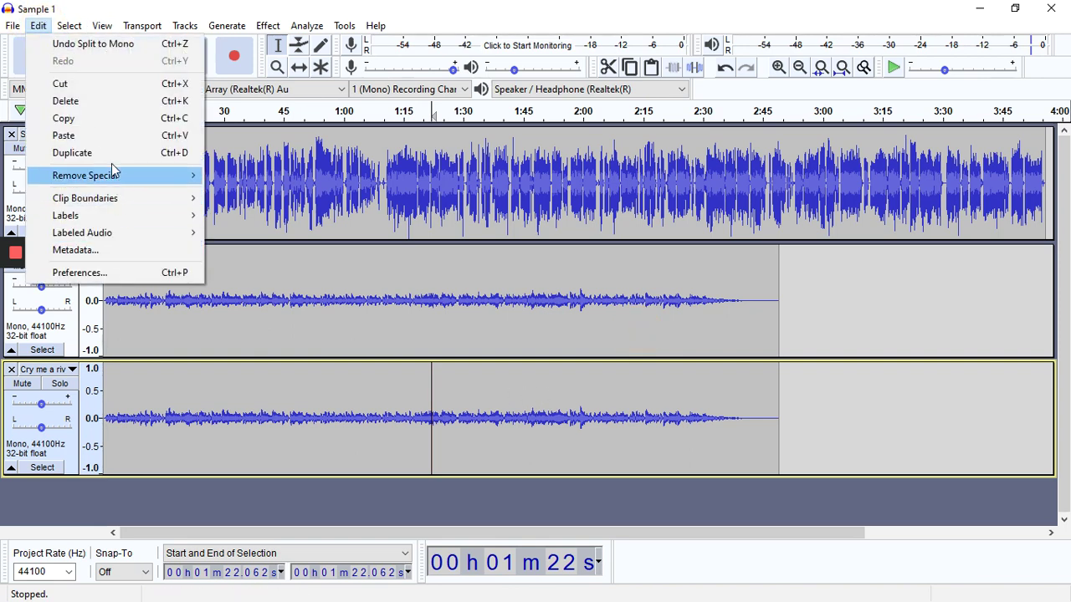
{"action": "left_click", "coordinate": [171, 416]}
{"action": "left_click", "coordinate": [171, 416]}
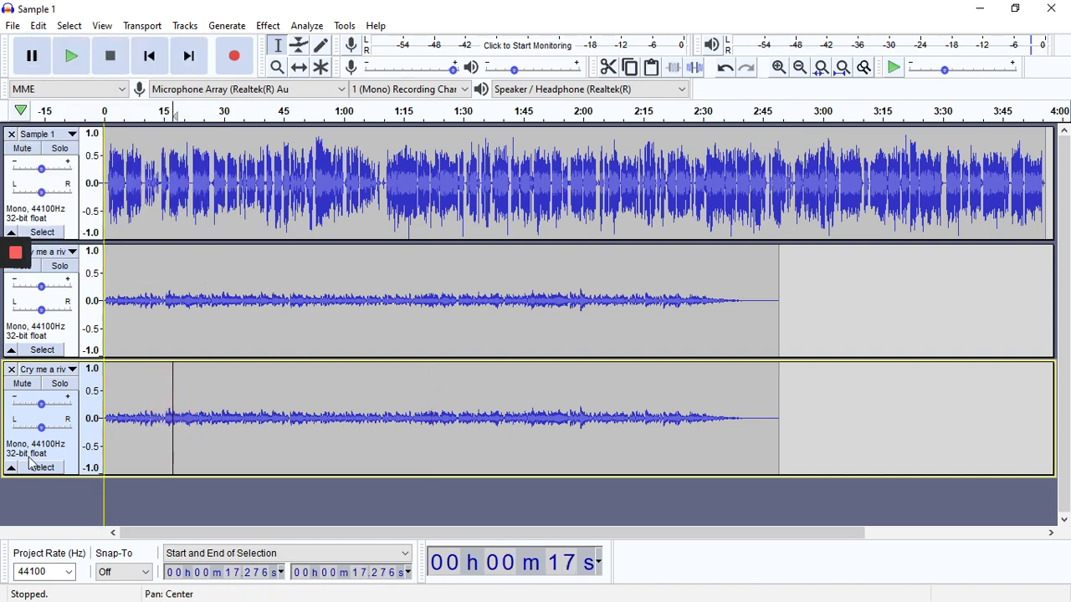
- Select the entire lower Cry me a river mono track and remove it from the project
{"action": "left_click", "coordinate": [42, 473]}
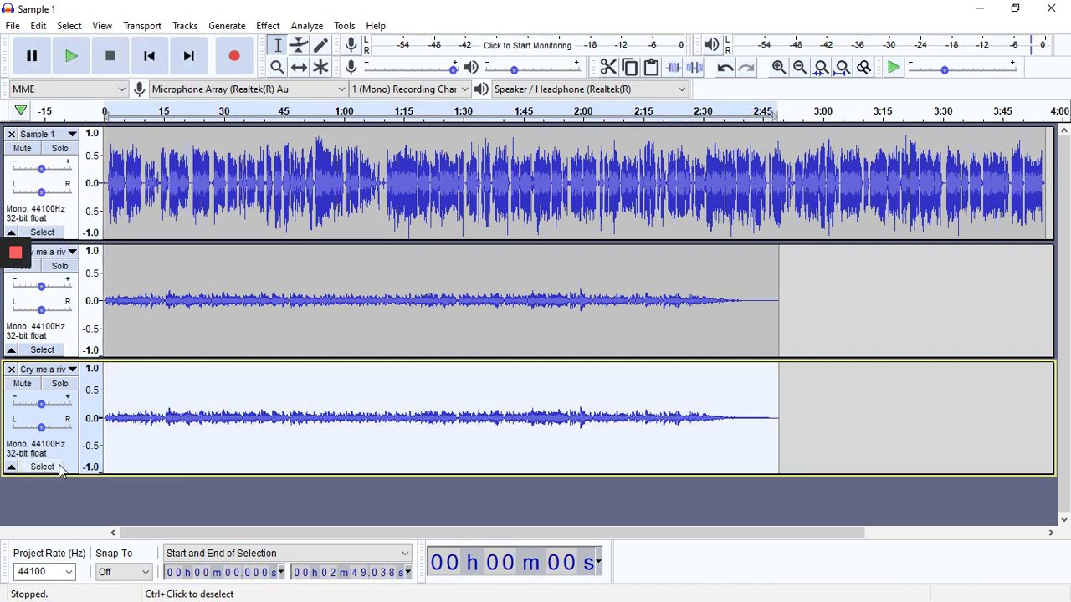
{"action": "left_click", "coordinate": [185, 26]}
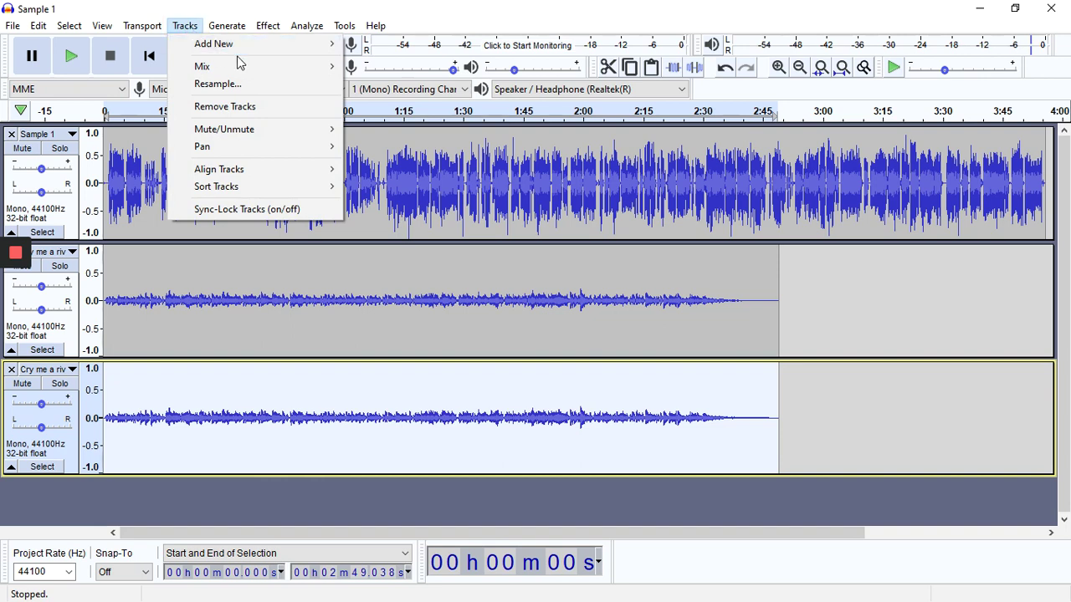
{"action": "mouse_move", "coordinate": [258, 173]}
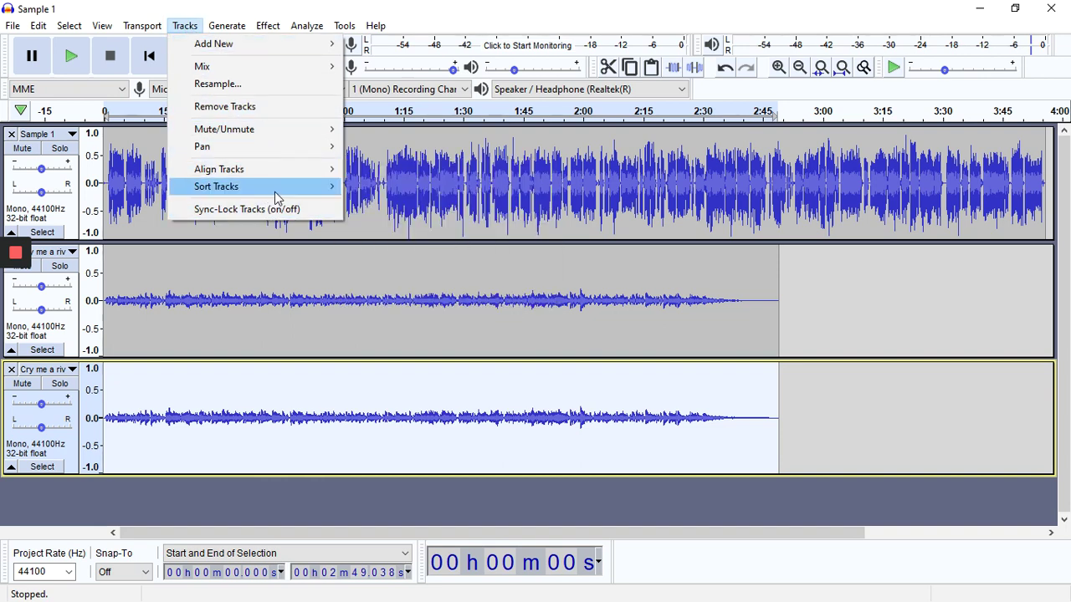
{"action": "mouse_move", "coordinate": [277, 197]}
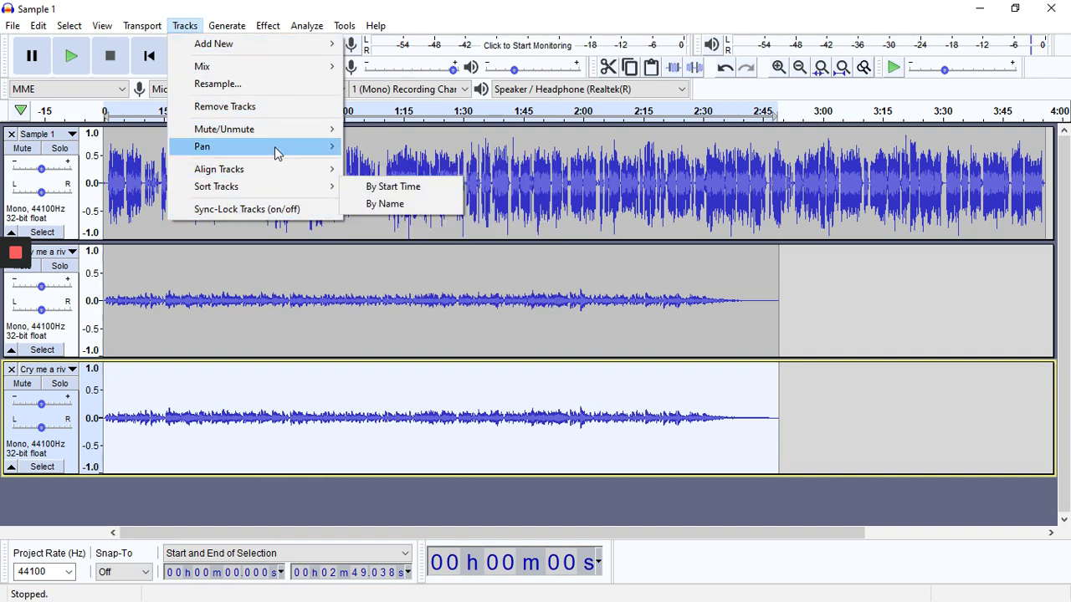
{"action": "left_click", "coordinate": [275, 108]}
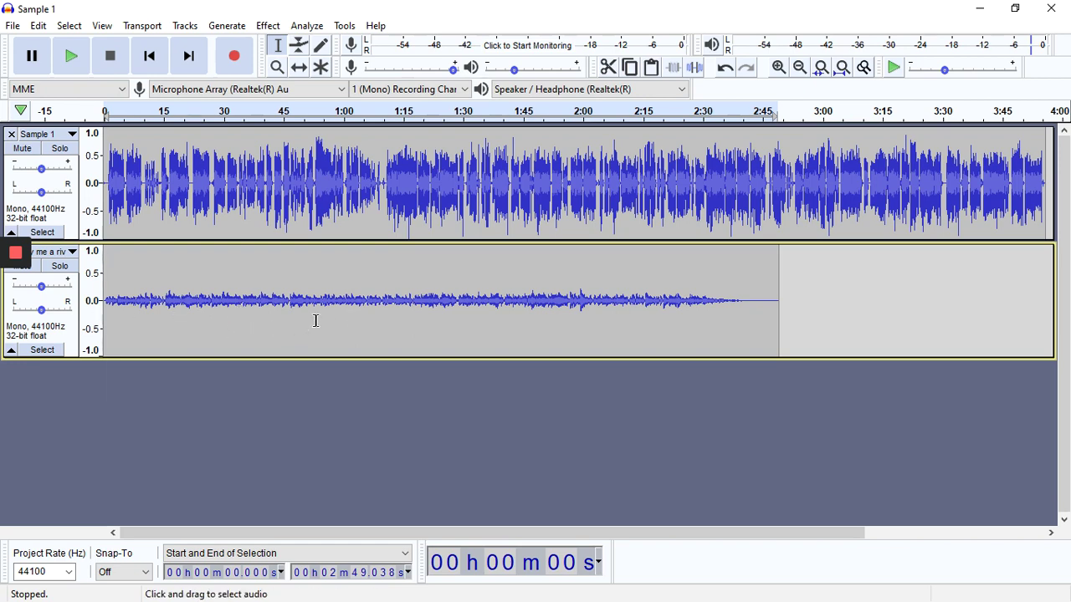
- Normalize the whole remaining Cry me a river track to a peak amplitude of -1.0 dB with DC offset removed
{"action": "left_click", "coordinate": [42, 349]}
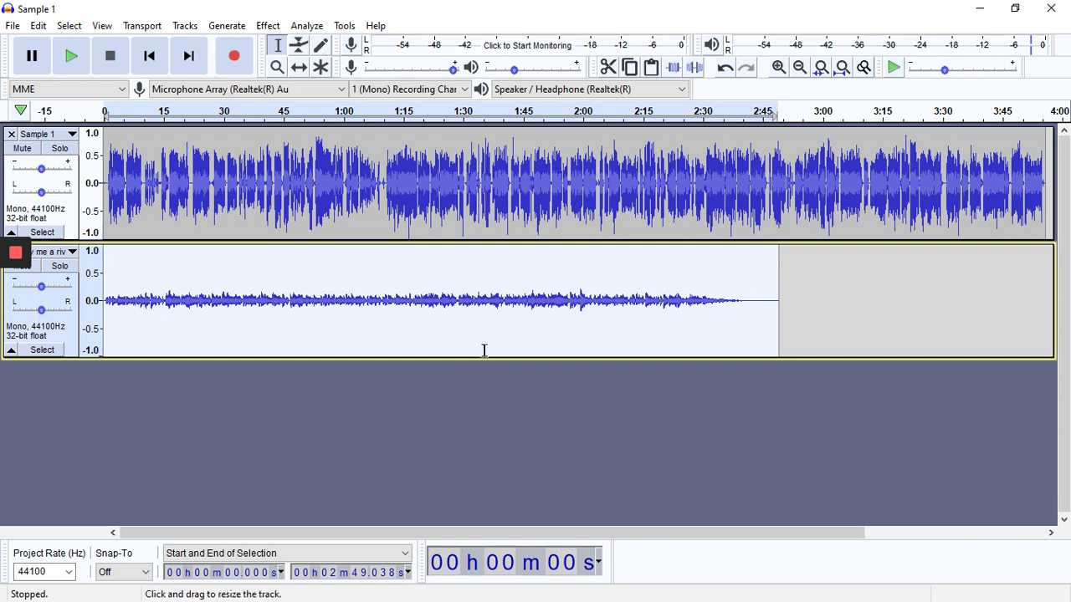
{"action": "left_click", "coordinate": [267, 26]}
{"action": "left_click", "coordinate": [382, 365]}
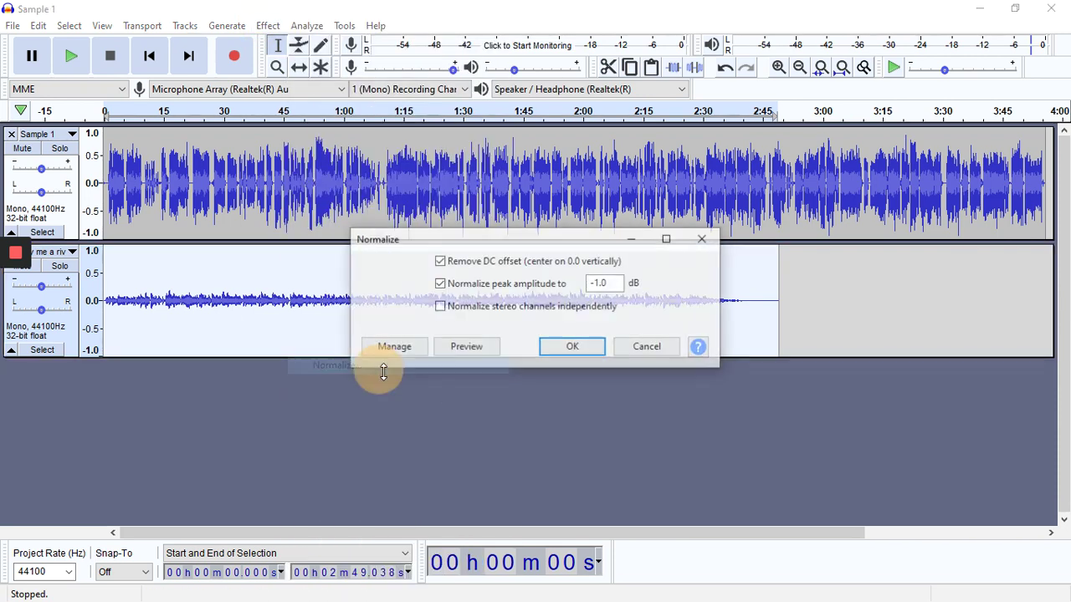
{"action": "left_click", "coordinate": [571, 348]}
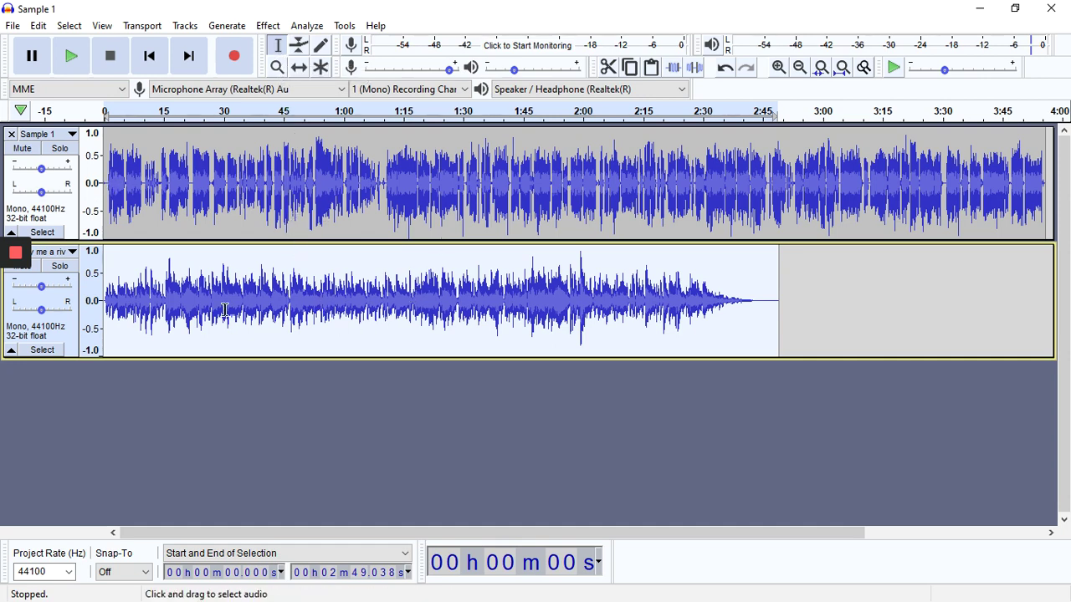
{"action": "left_click_drag", "start_coordinate": [224, 310], "coordinate": [360, 298]}
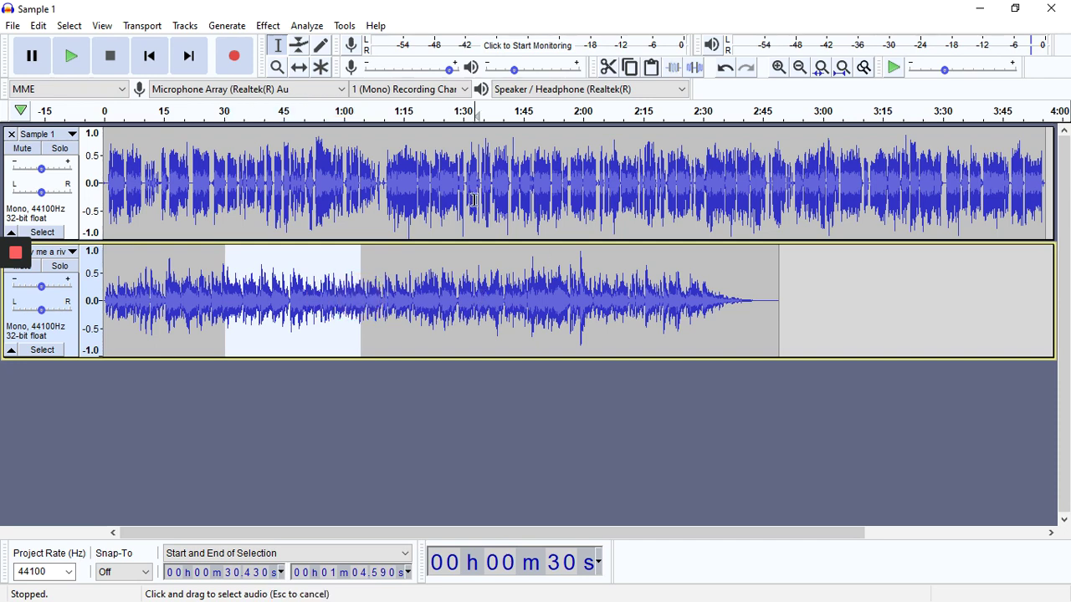
{"action": "left_click_drag", "start_coordinate": [474, 200], "coordinate": [588, 202]}
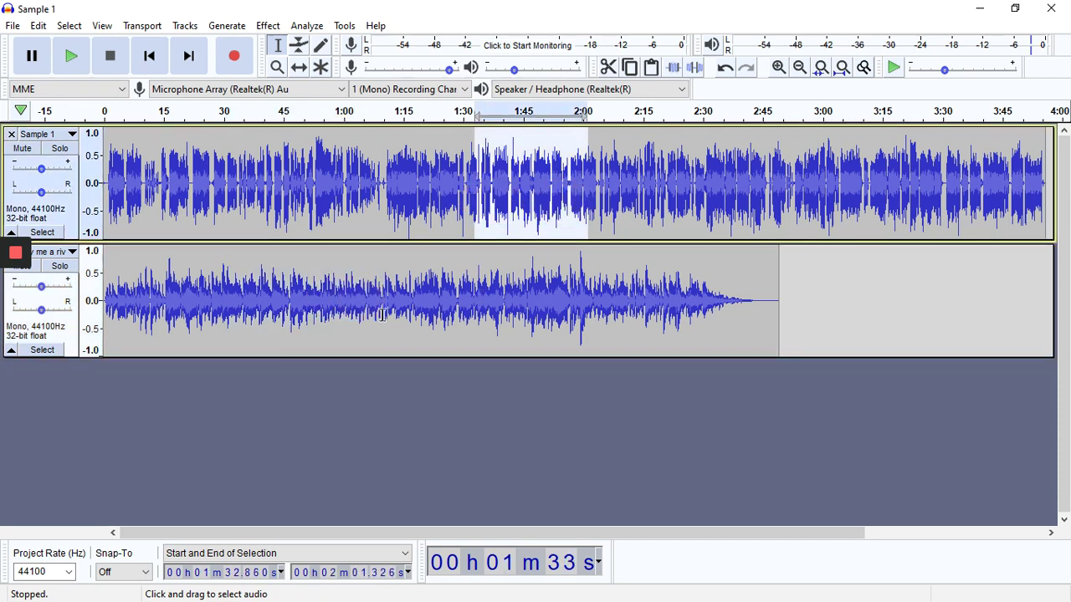
{"action": "left_click_drag", "start_coordinate": [377, 314], "coordinate": [470, 313]}
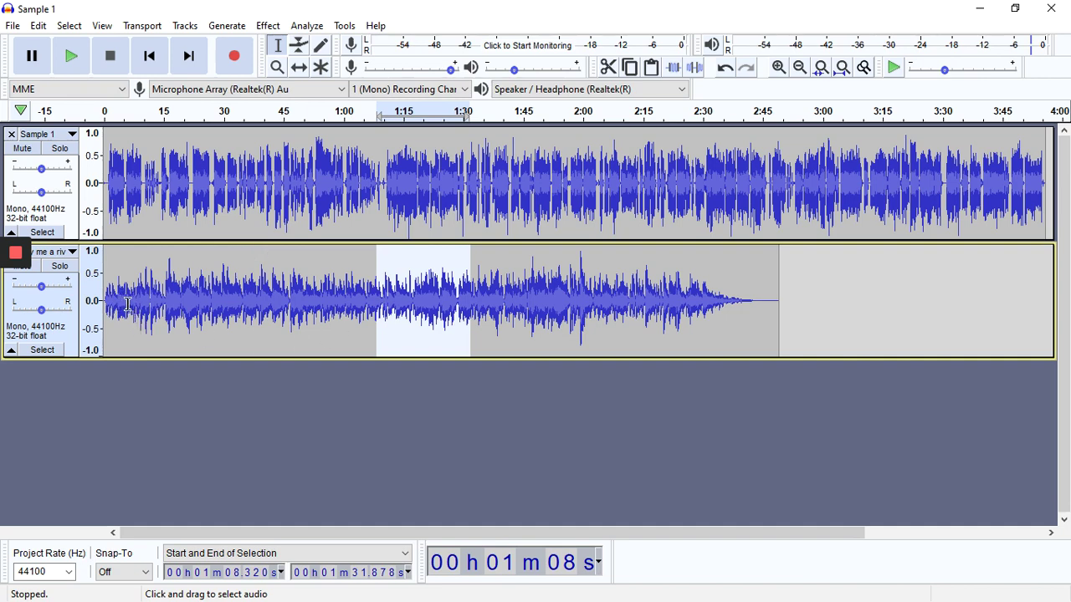
- Move the Cry me a river music track above the Sample 1 voice track
{"action": "left_click", "coordinate": [70, 334]}
{"action": "left_click_drag", "start_coordinate": [70, 333], "coordinate": [82, 159]}
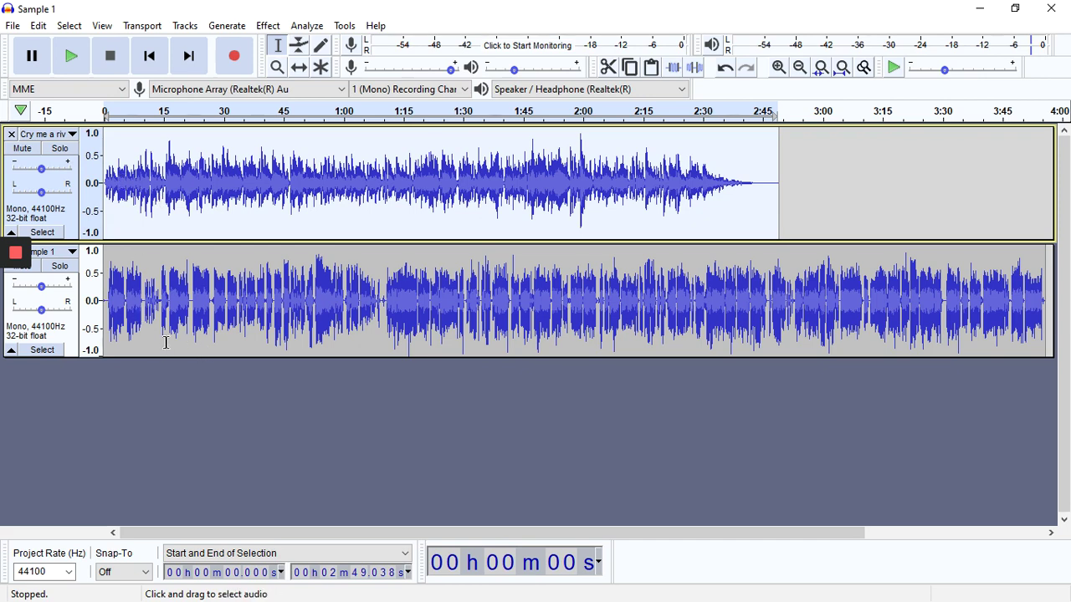
- Shift the Sample 1 voice clip with the Time Shift tool to start at about 3.5 seconds, and inspect the opening of both tracks
{"action": "left_click", "coordinate": [301, 73]}
{"action": "left_click", "coordinate": [301, 69]}
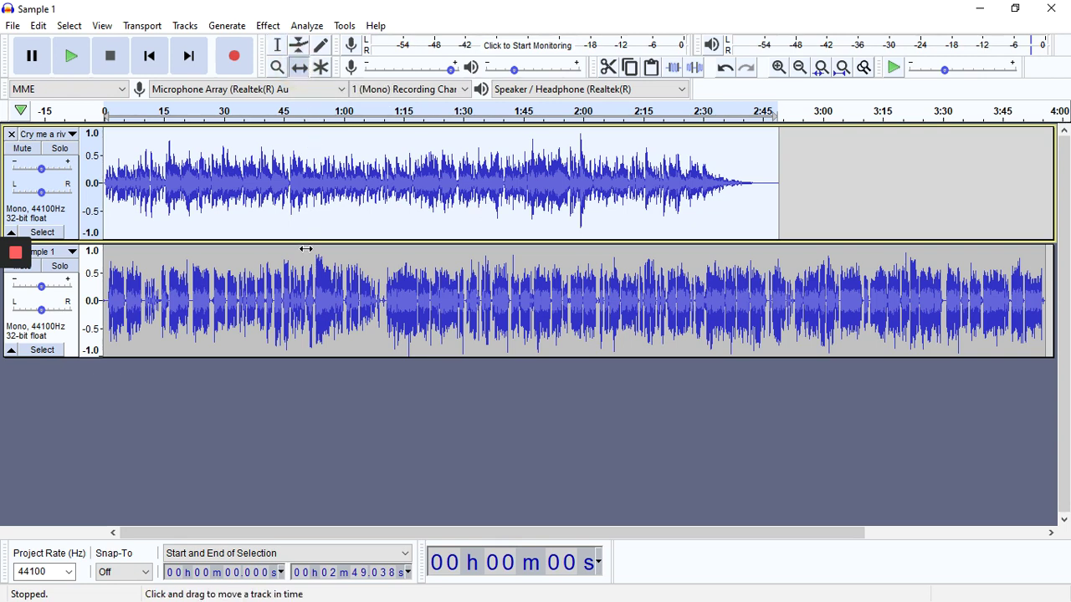
{"action": "left_click_drag", "start_coordinate": [161, 310], "coordinate": [544, 293]}
{"action": "left_click_drag", "start_coordinate": [462, 300], "coordinate": [343, 313]}
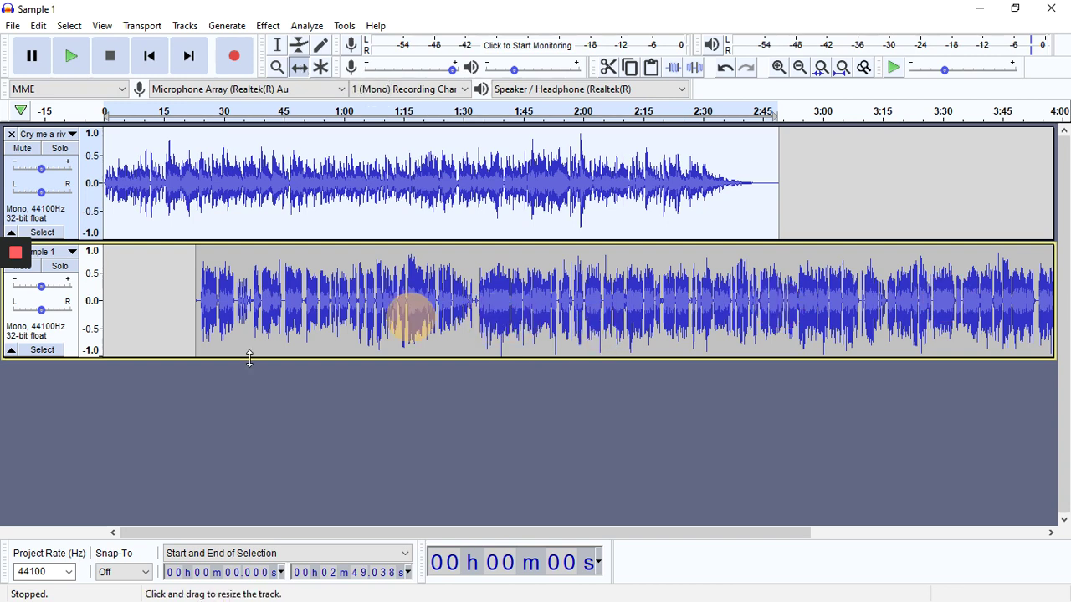
{"action": "left_click_drag", "start_coordinate": [238, 297], "coordinate": [141, 299]}
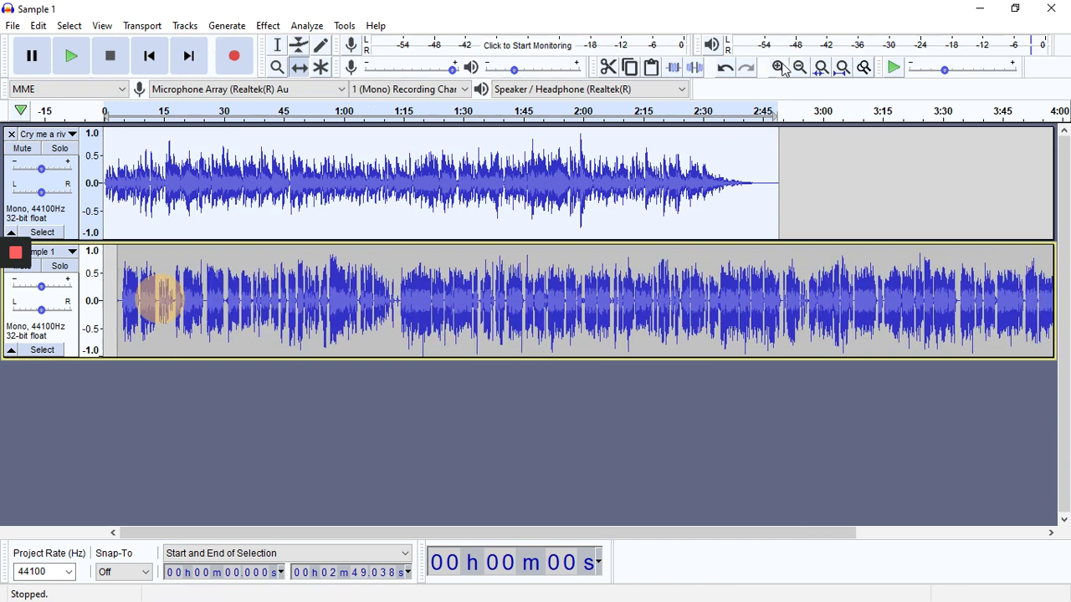
{"action": "left_click", "coordinate": [779, 67]}
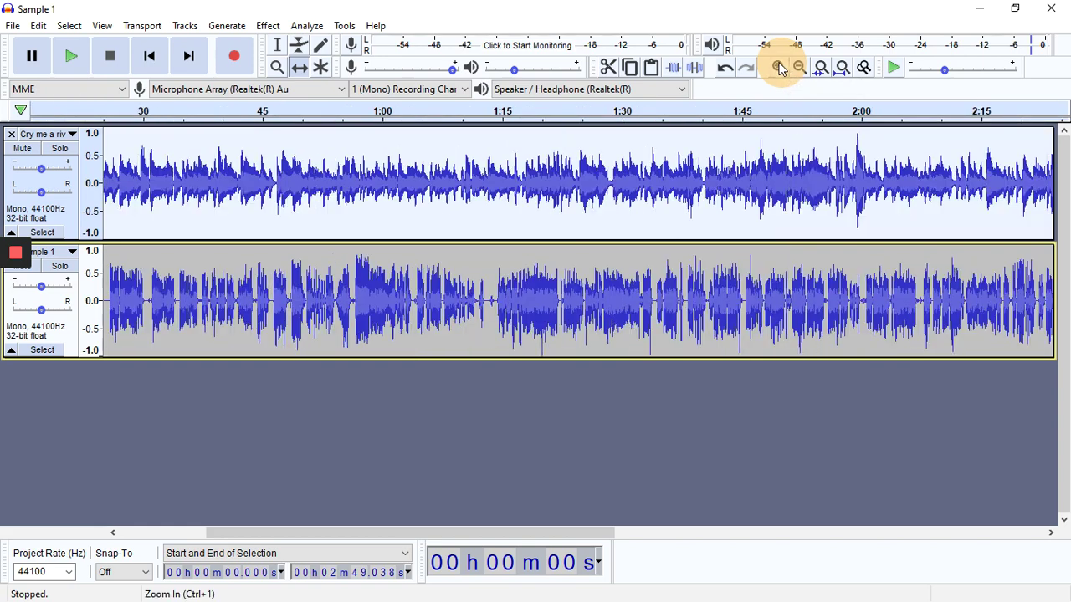
{"action": "left_click", "coordinate": [778, 67]}
{"action": "left_click", "coordinate": [778, 67]}
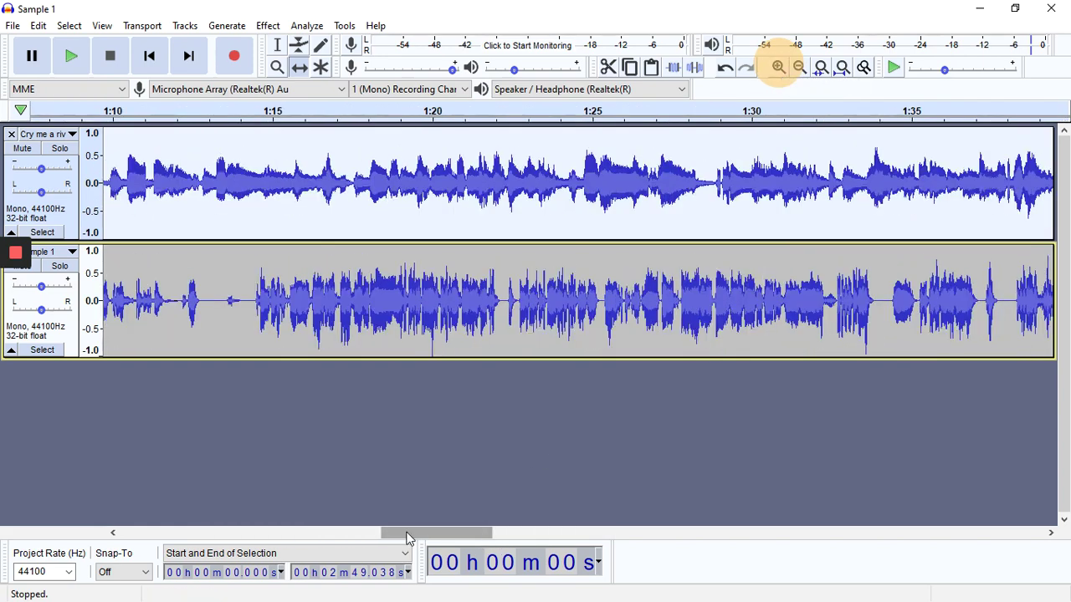
{"action": "left_click_drag", "start_coordinate": [408, 533], "coordinate": [147, 533]}
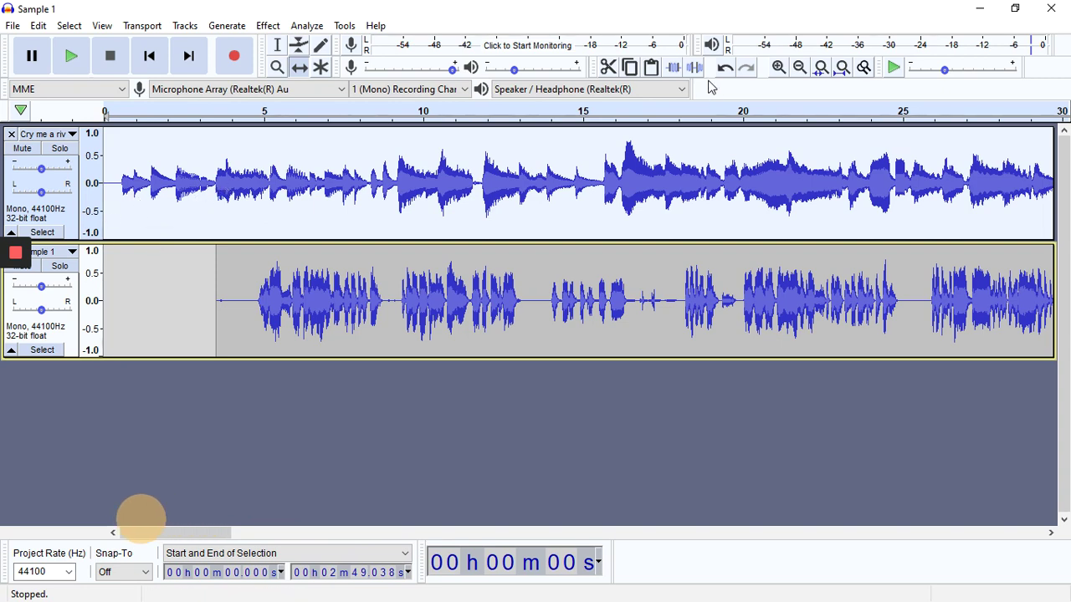
- Play both tracks from about 0.4 seconds, and shift the Sample 1 voice clip to start at about 7.7 seconds
{"action": "left_click", "coordinate": [280, 47]}
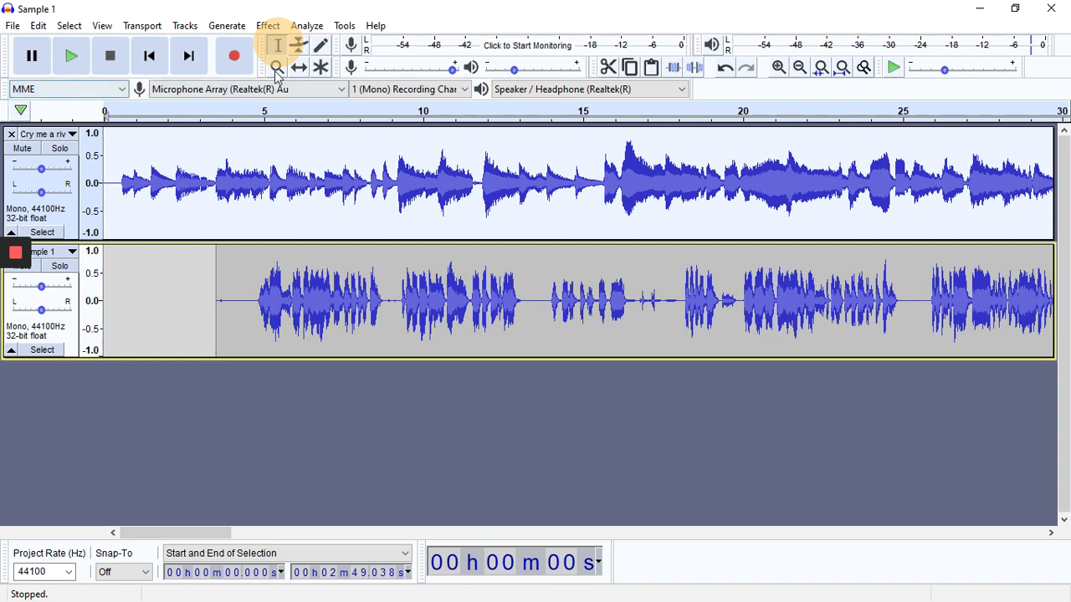
{"action": "left_click", "coordinate": [118, 180]}
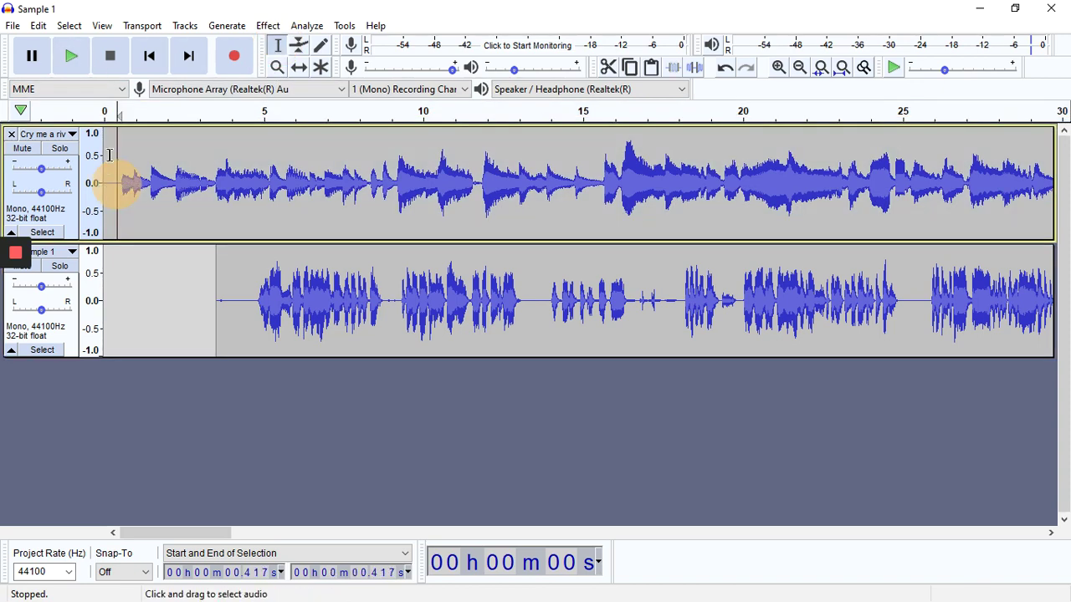
{"action": "left_click", "coordinate": [73, 57]}
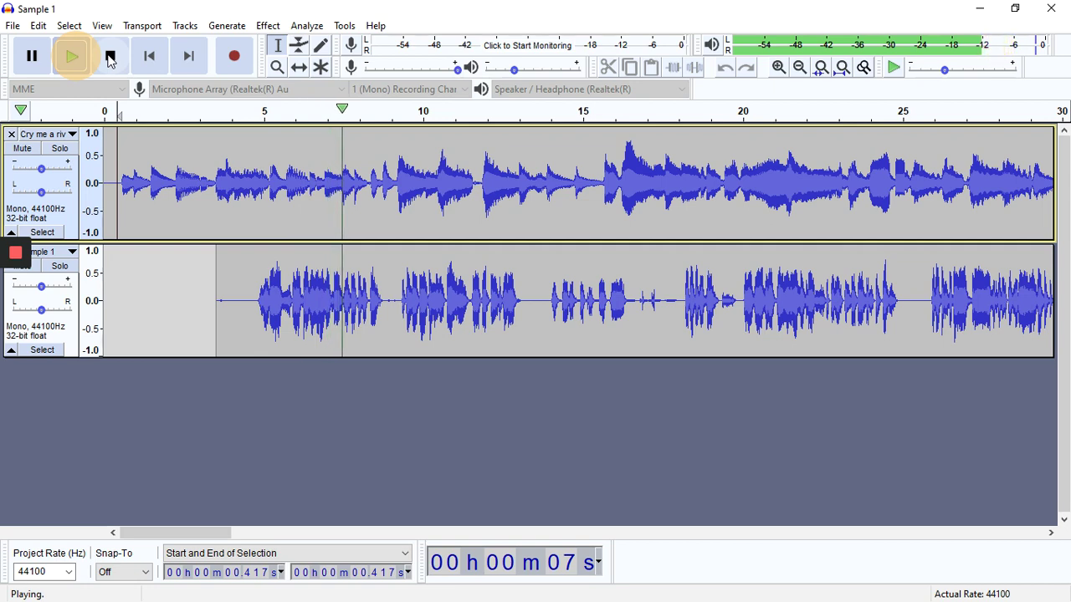
{"action": "left_click", "coordinate": [109, 57]}
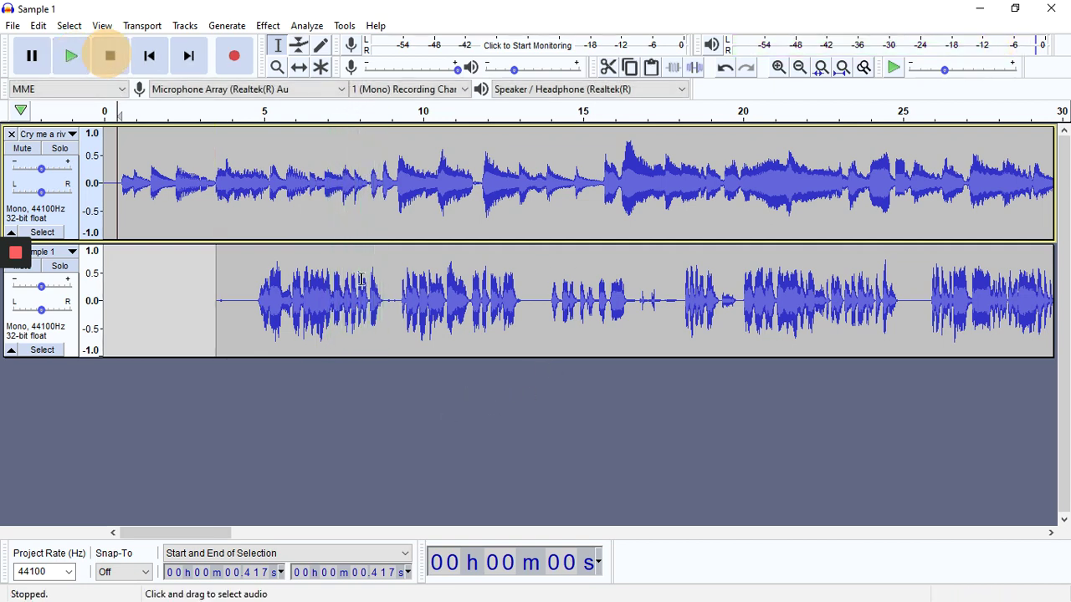
{"action": "left_click", "coordinate": [300, 67]}
{"action": "left_click_drag", "start_coordinate": [282, 312], "coordinate": [417, 316]}
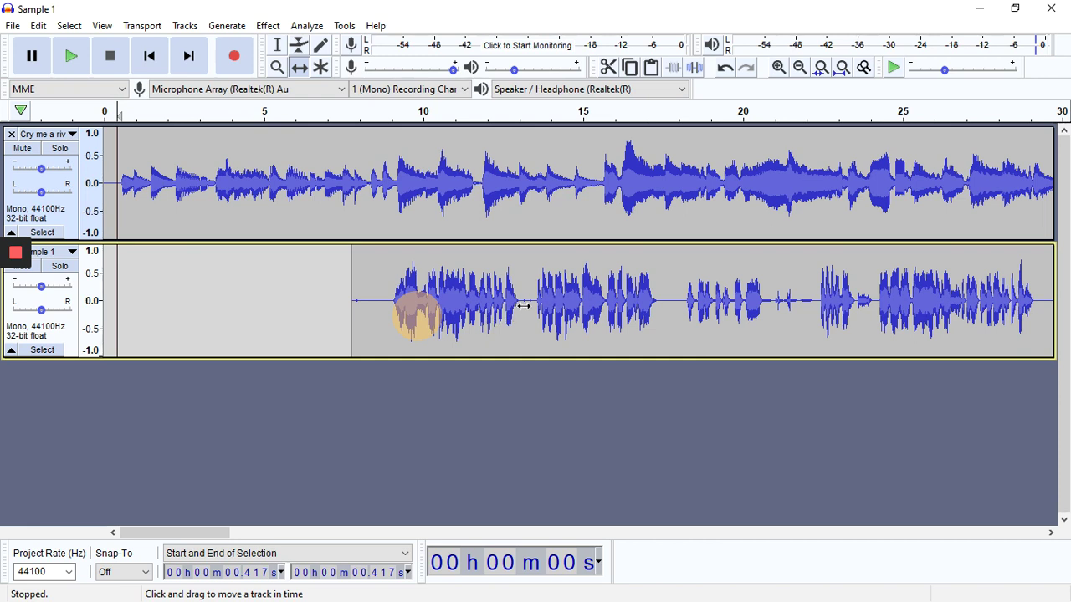
- Shape the Cry me a river volume envelope to fall from full level at about 7.3 seconds to a low level from about 8.8 seconds
{"action": "left_click", "coordinate": [299, 47]}
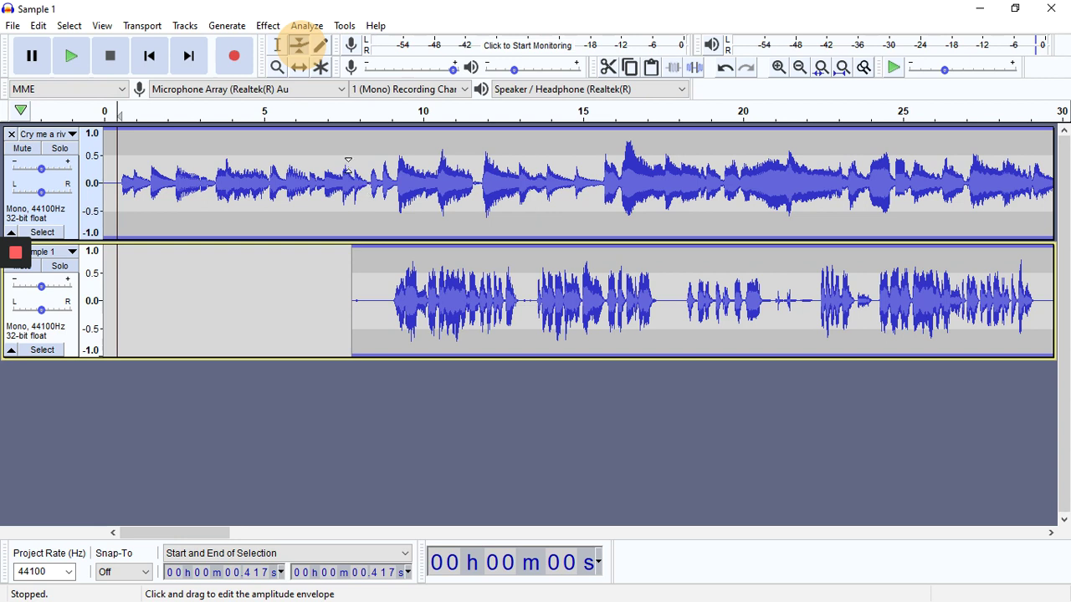
{"action": "left_click", "coordinate": [354, 158]}
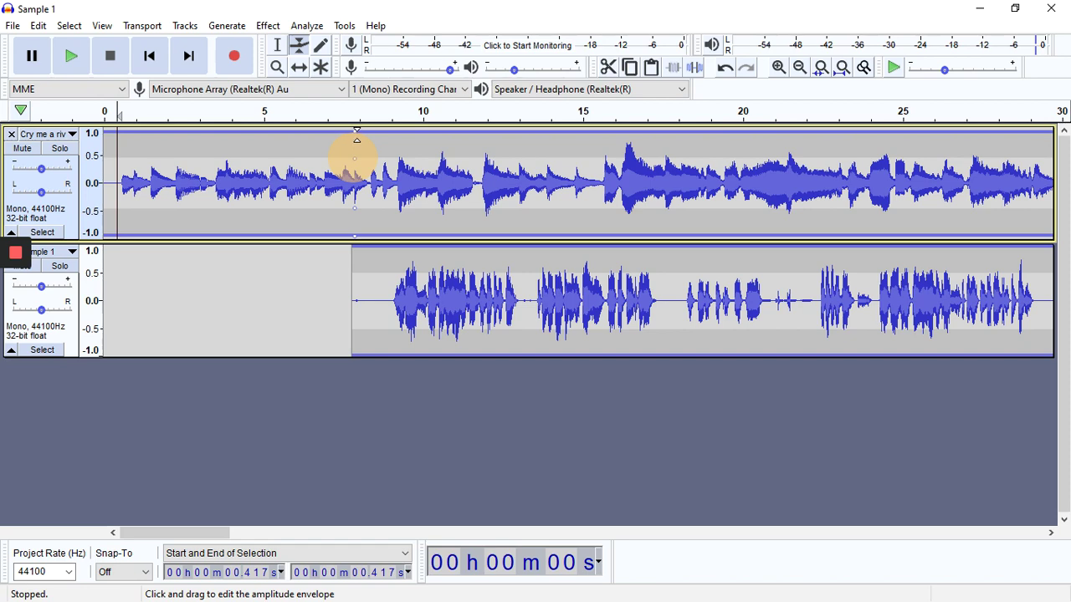
{"action": "left_click_drag", "start_coordinate": [354, 159], "coordinate": [337, 115]}
{"action": "left_click", "coordinate": [338, 172]}
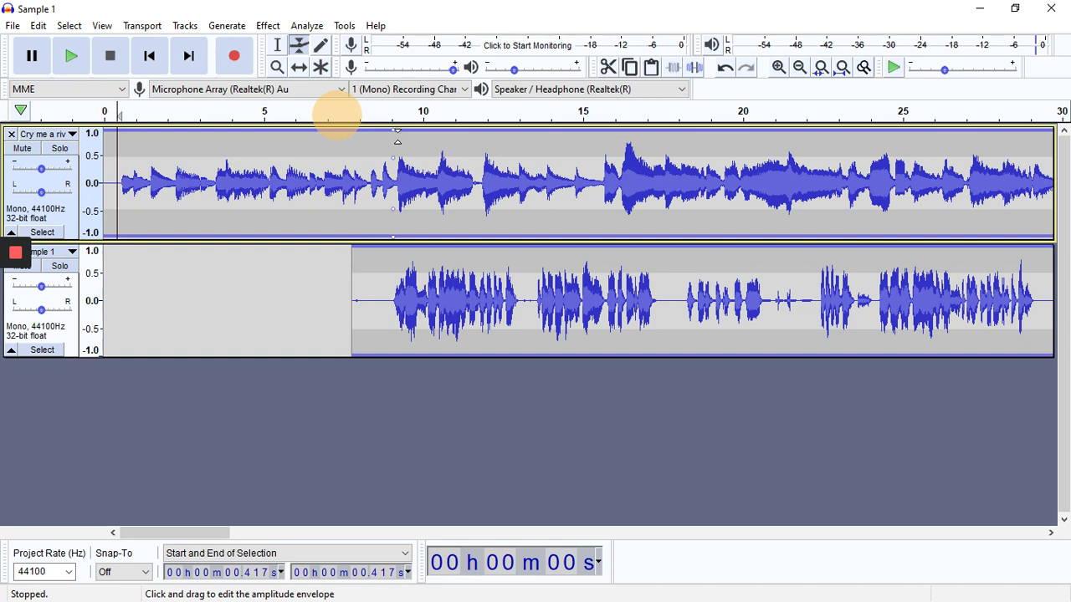
{"action": "left_click_drag", "start_coordinate": [394, 134], "coordinate": [338, 128]}
{"action": "left_click", "coordinate": [327, 168]}
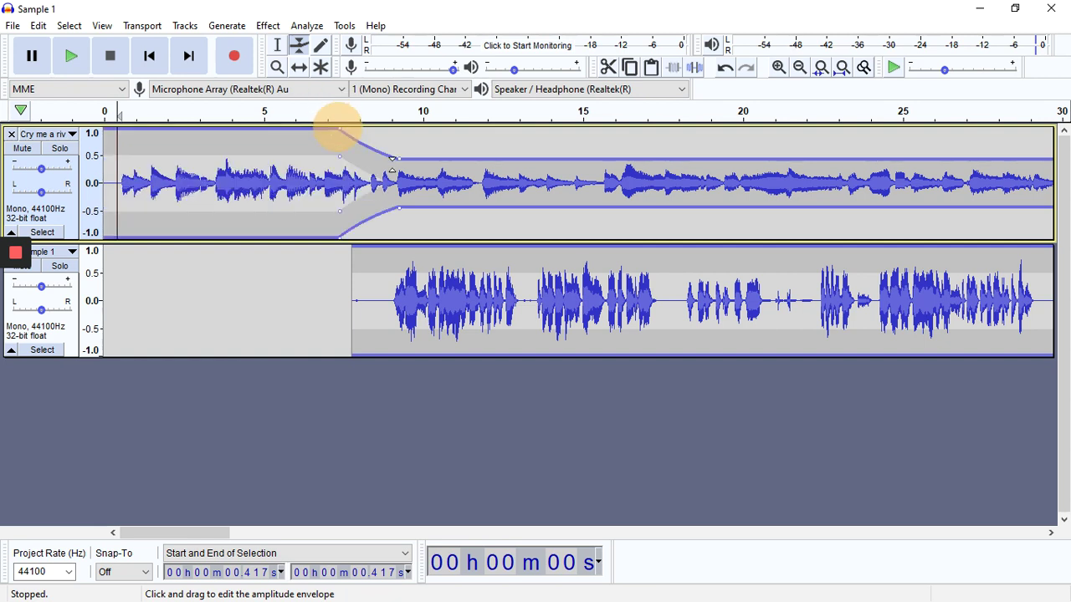
{"action": "left_click_drag", "start_coordinate": [399, 157], "coordinate": [385, 176]}
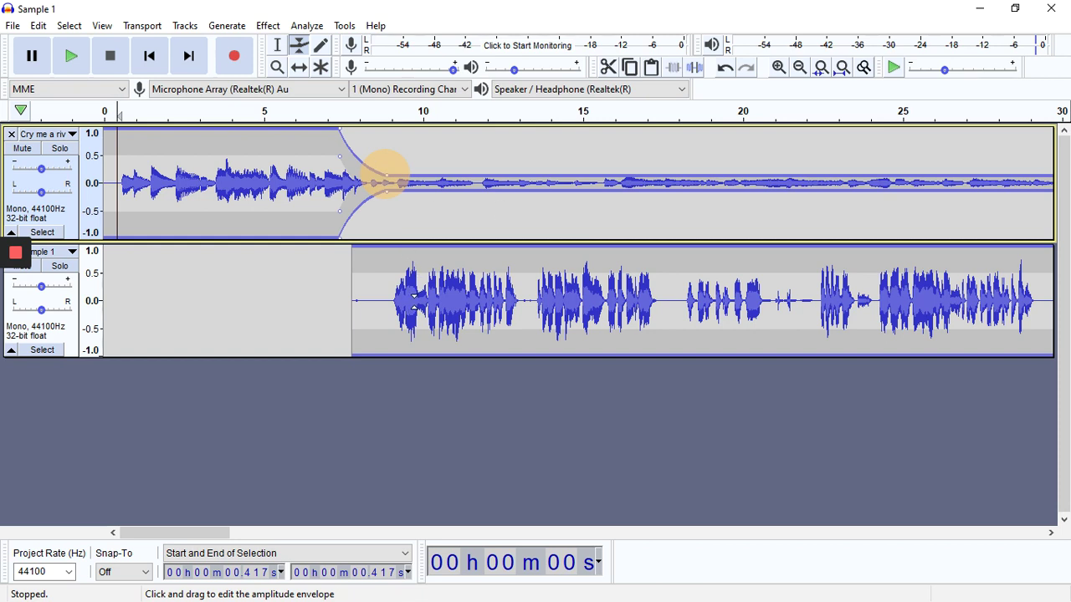
- Shift the Sample 1 voice clip to start at about 6.6 seconds, and play the mix from the beginning
{"action": "left_click", "coordinate": [299, 67]}
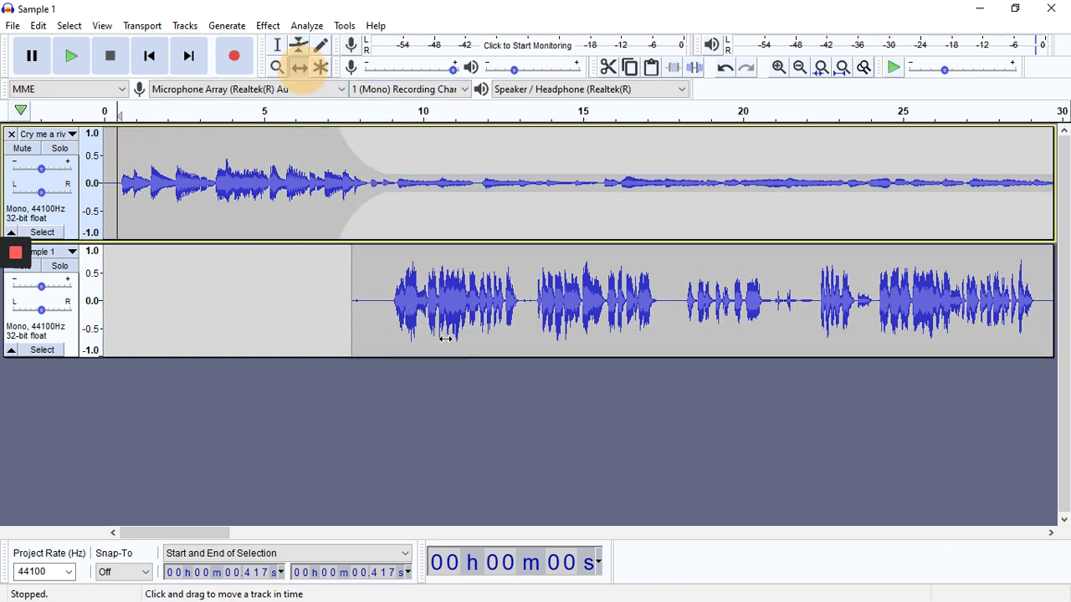
{"action": "left_click_drag", "start_coordinate": [437, 320], "coordinate": [403, 317]}
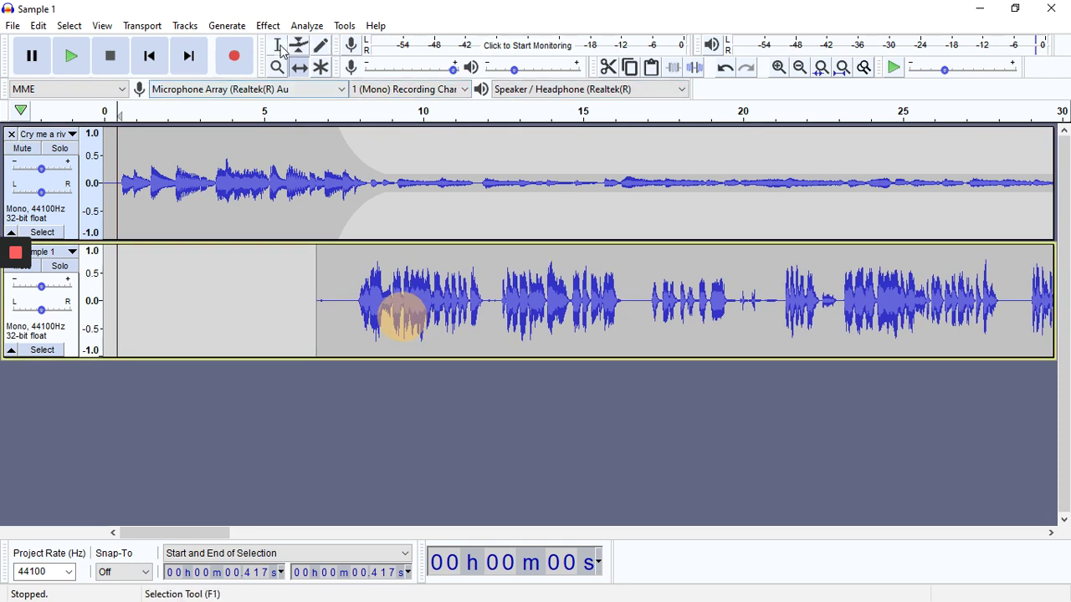
{"action": "left_click", "coordinate": [149, 55]}
{"action": "left_click", "coordinate": [73, 56]}
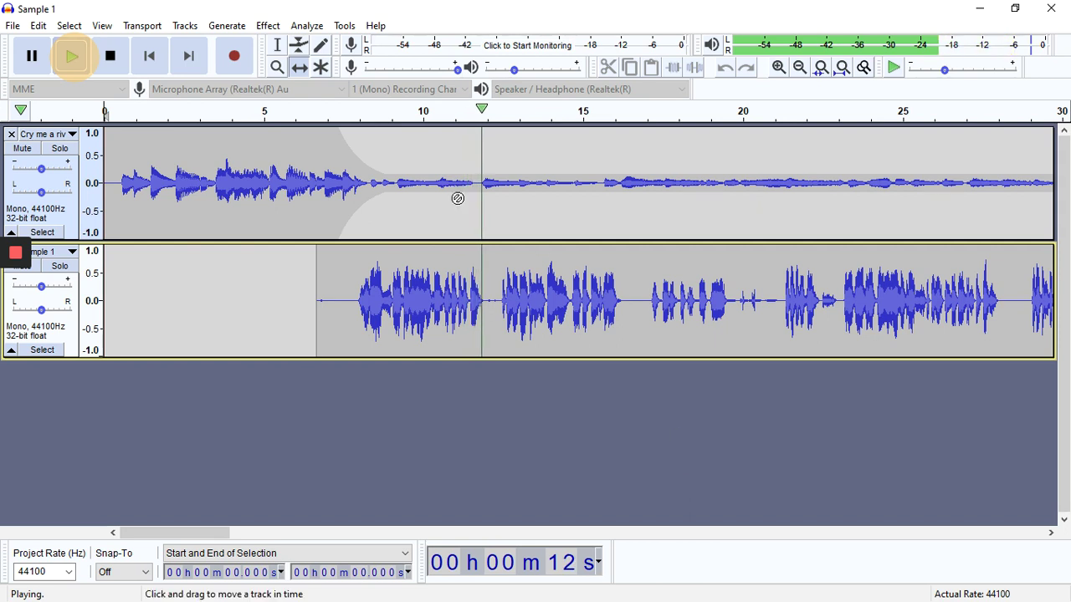
{"action": "left_click", "coordinate": [109, 55]}
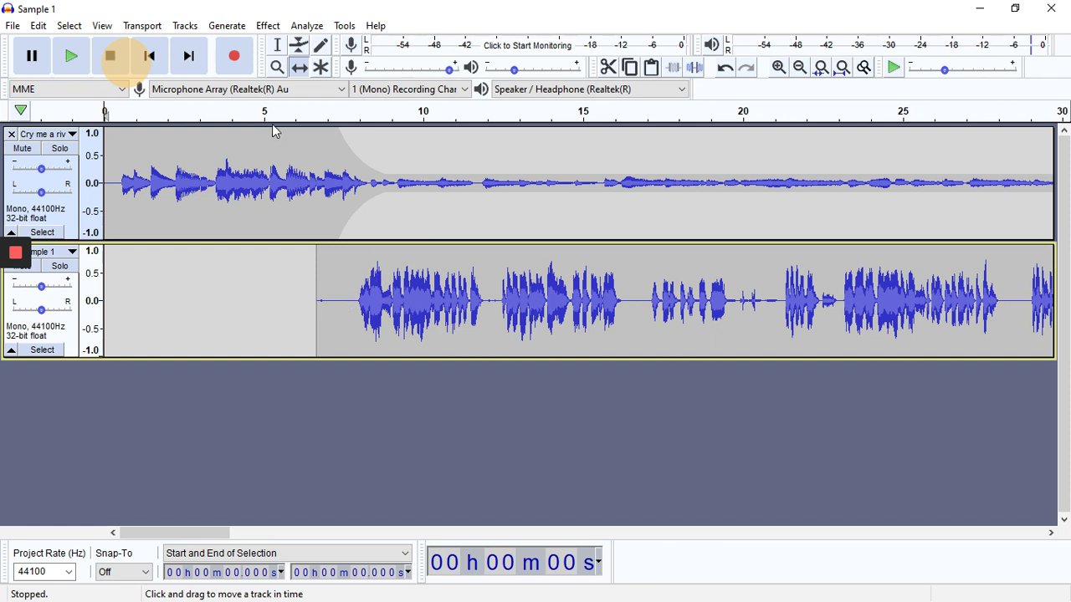
- Amplify the quiet passage of the Sample 1 voice track from about 16.8 to 20.4 seconds by 7.2 dB
{"action": "left_click", "coordinate": [277, 44]}
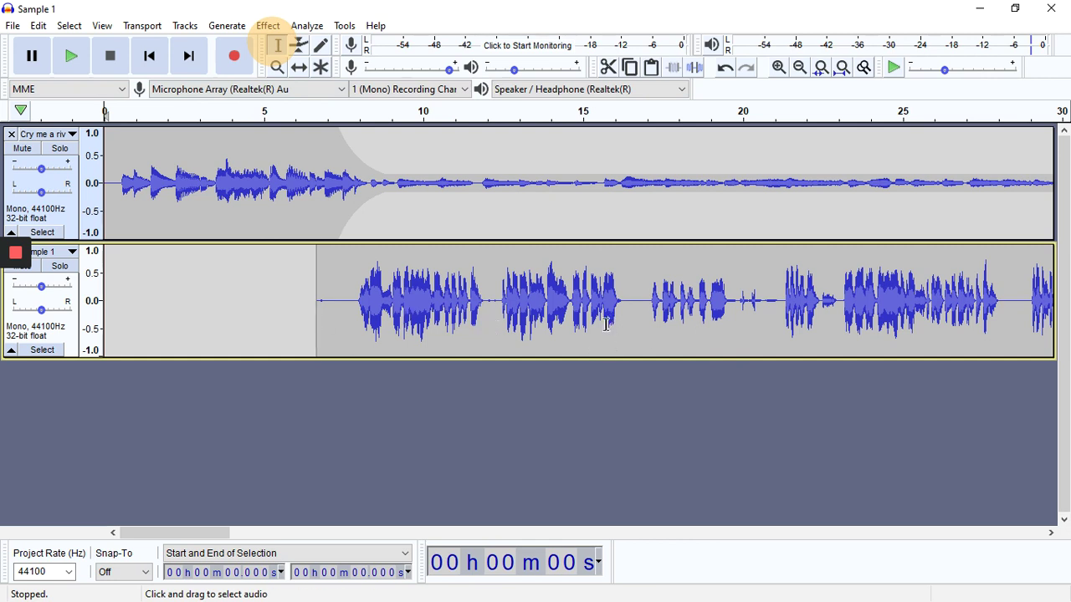
{"action": "left_click", "coordinate": [645, 307]}
{"action": "left_click_drag", "start_coordinate": [645, 307], "coordinate": [750, 301]}
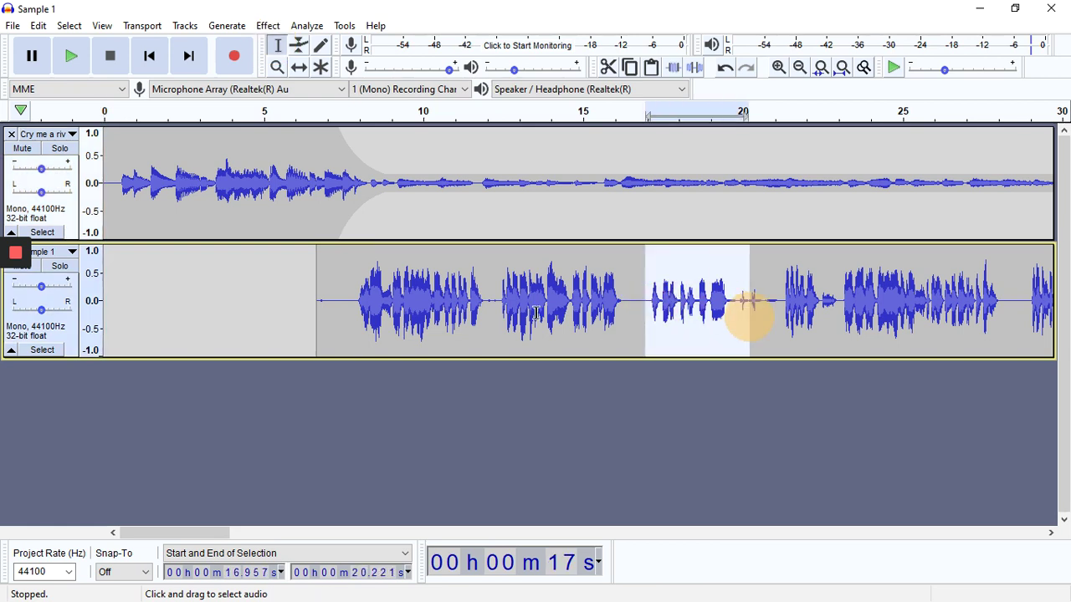
{"action": "left_click", "coordinate": [682, 339]}
{"action": "left_click_drag", "start_coordinate": [636, 301], "coordinate": [742, 309]}
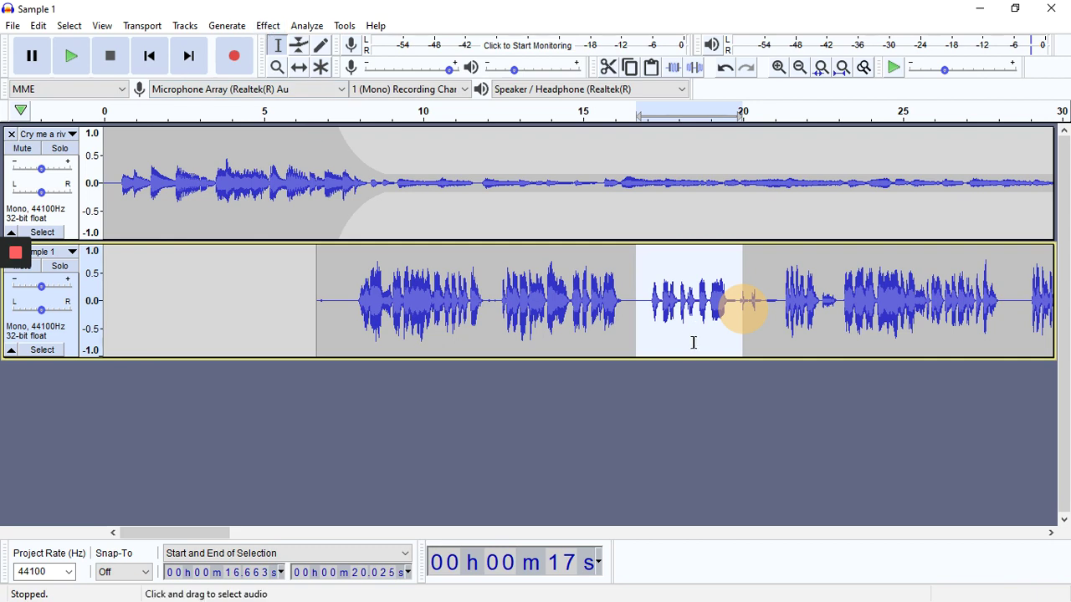
{"action": "left_click_drag", "start_coordinate": [667, 310], "coordinate": [757, 302]}
{"action": "left_click", "coordinate": [260, 26]}
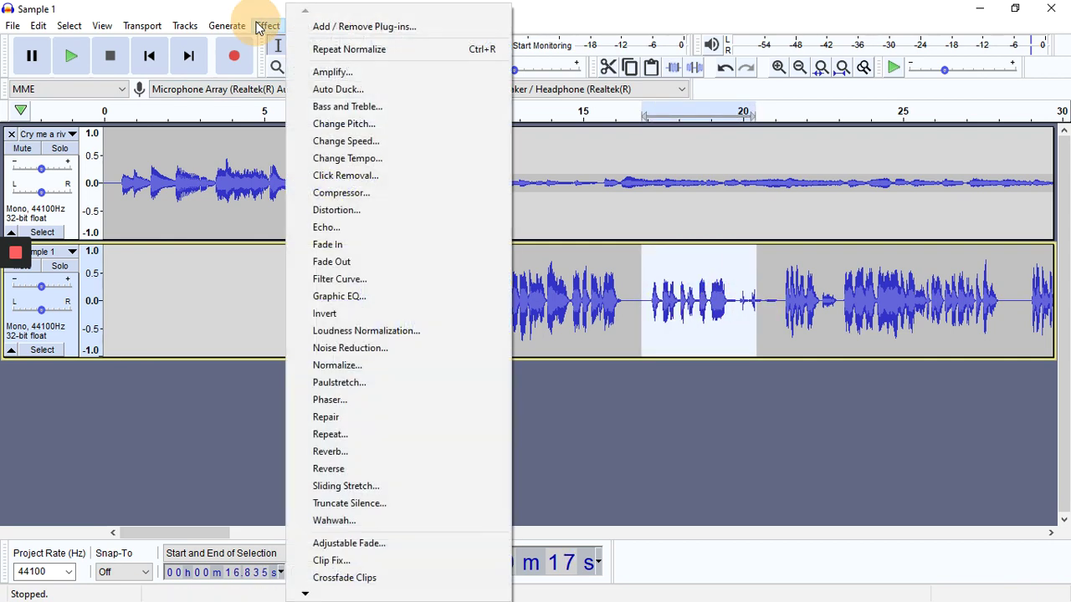
{"action": "left_click", "coordinate": [333, 72]}
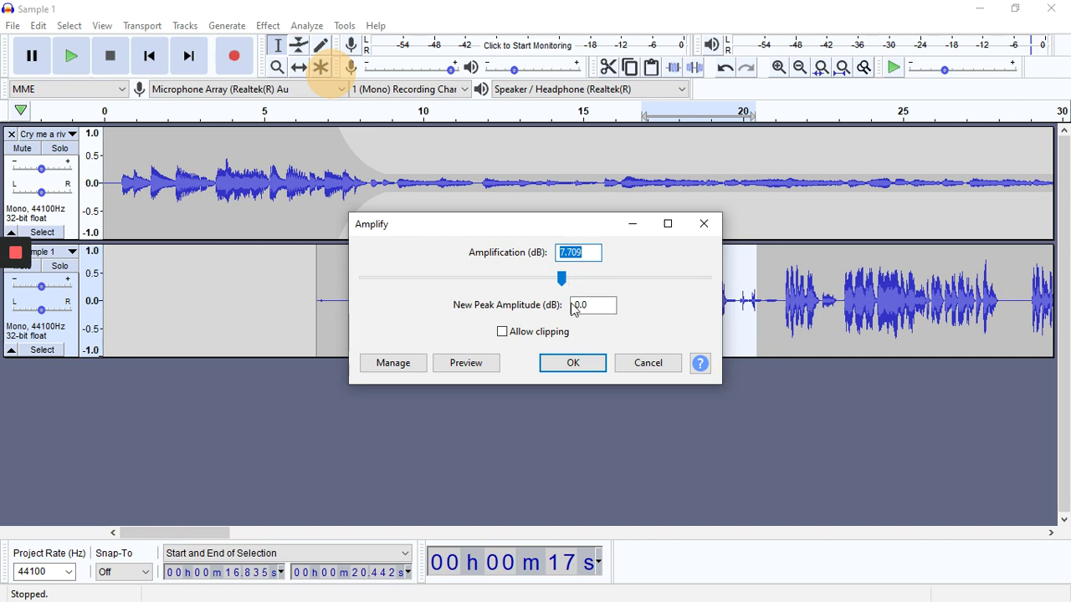
{"action": "mouse_move", "coordinate": [563, 279]}
{"action": "left_mouse_down"}
{"action": "mouse_move", "coordinate": [584, 287]}
{"action": "mouse_move", "coordinate": [511, 284]}
{"action": "mouse_move", "coordinate": [591, 280]}
{"action": "mouse_move", "coordinate": [572, 287]}
{"action": "left_mouse_up"}
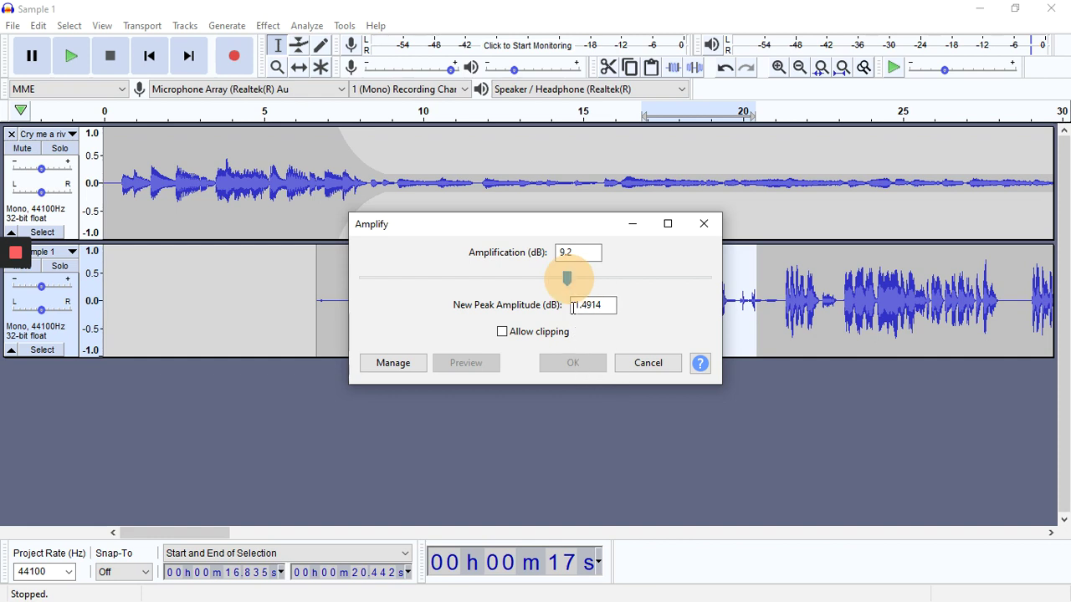
{"action": "left_click_drag", "start_coordinate": [569, 281], "coordinate": [565, 286]}
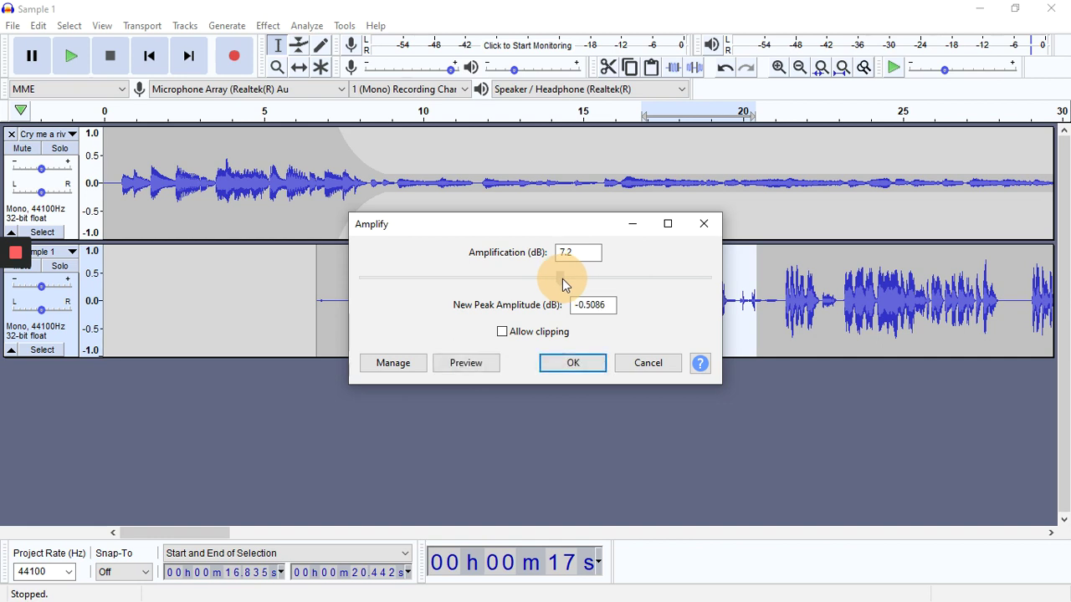
{"action": "left_click", "coordinate": [589, 365]}
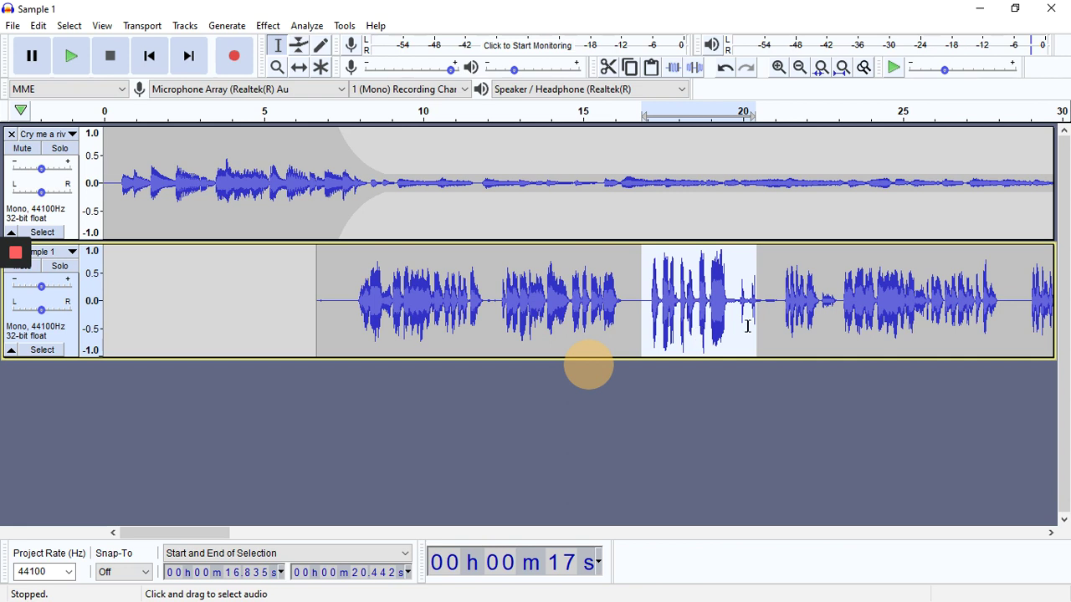
- Play the mix from about 15.6 seconds to check the level of the amplified voice passage
{"action": "left_click", "coordinate": [602, 301]}
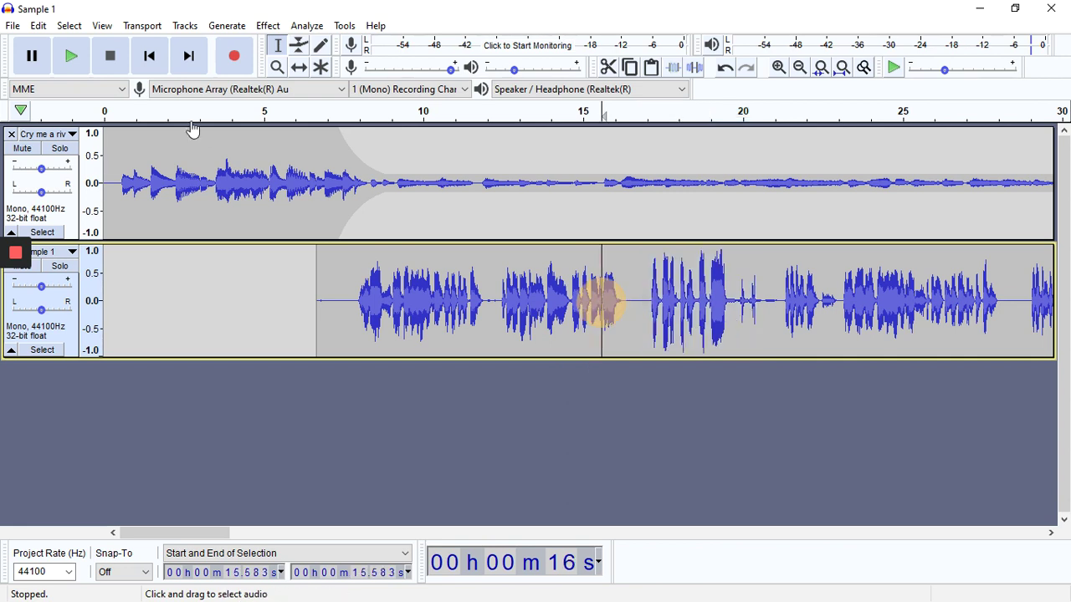
{"action": "left_click", "coordinate": [76, 59]}
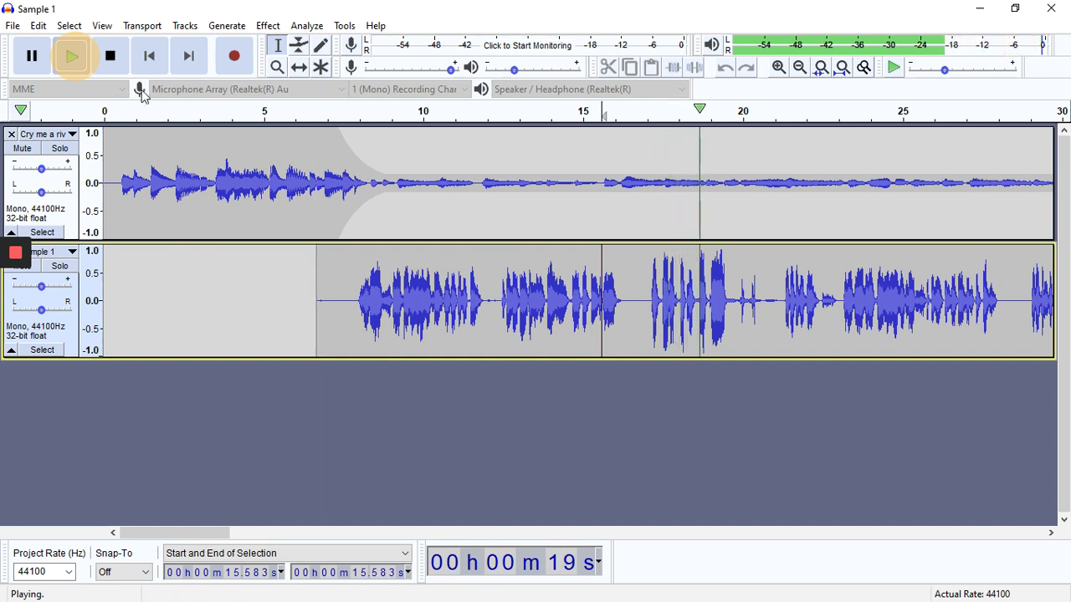
{"action": "left_click", "coordinate": [111, 57]}
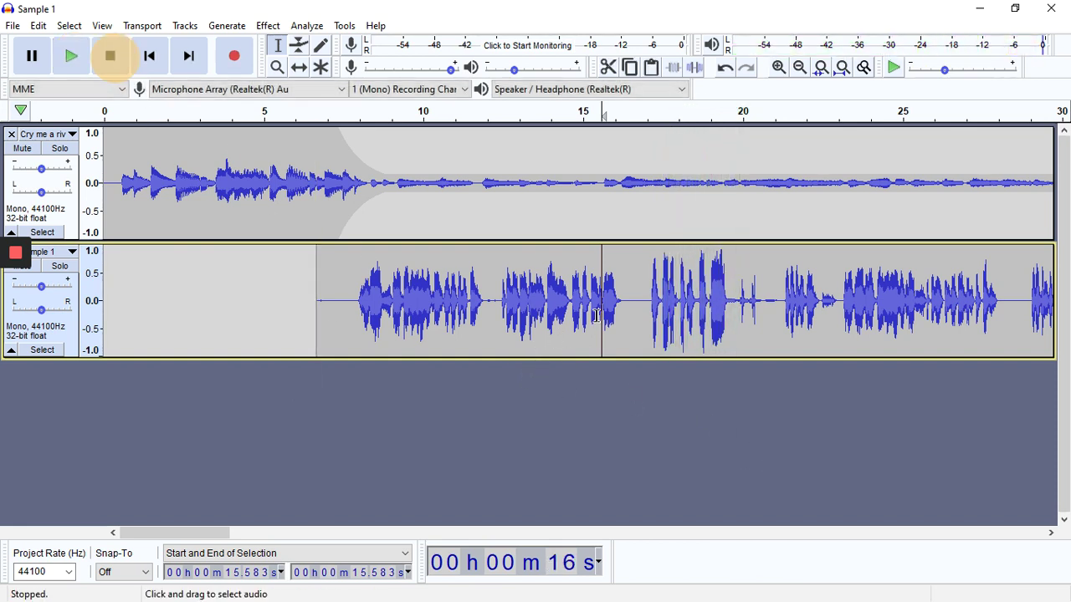
- Try amplifying the voice passage from about 16.9 to 20.9 seconds by 0.509 dB, and undo both amplifications of it
{"action": "left_click_drag", "start_coordinate": [640, 302], "coordinate": [768, 328]}
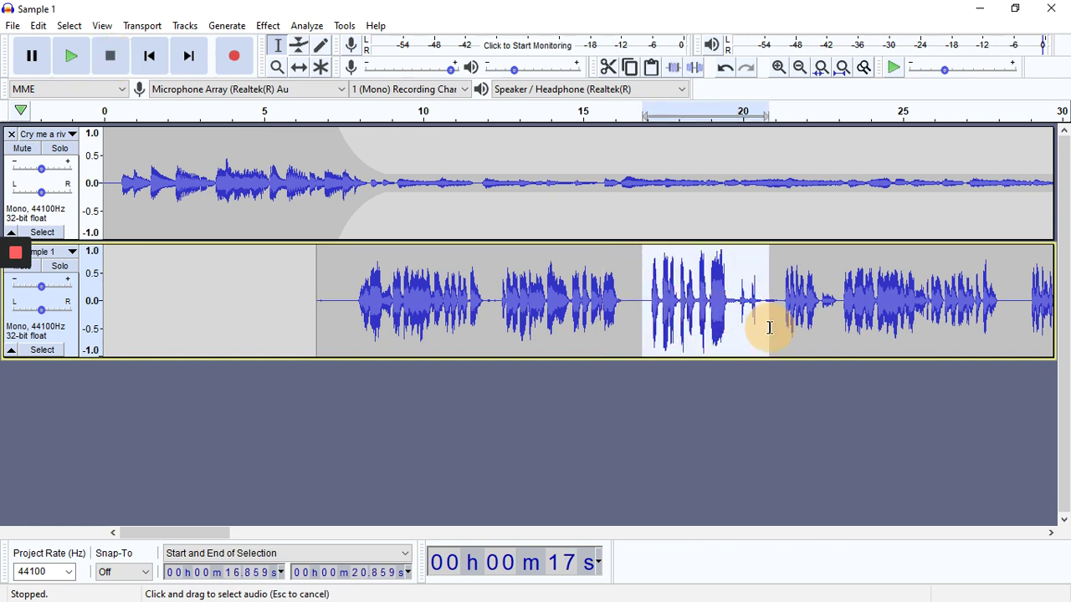
{"action": "left_click", "coordinate": [268, 26]}
{"action": "left_click", "coordinate": [352, 71]}
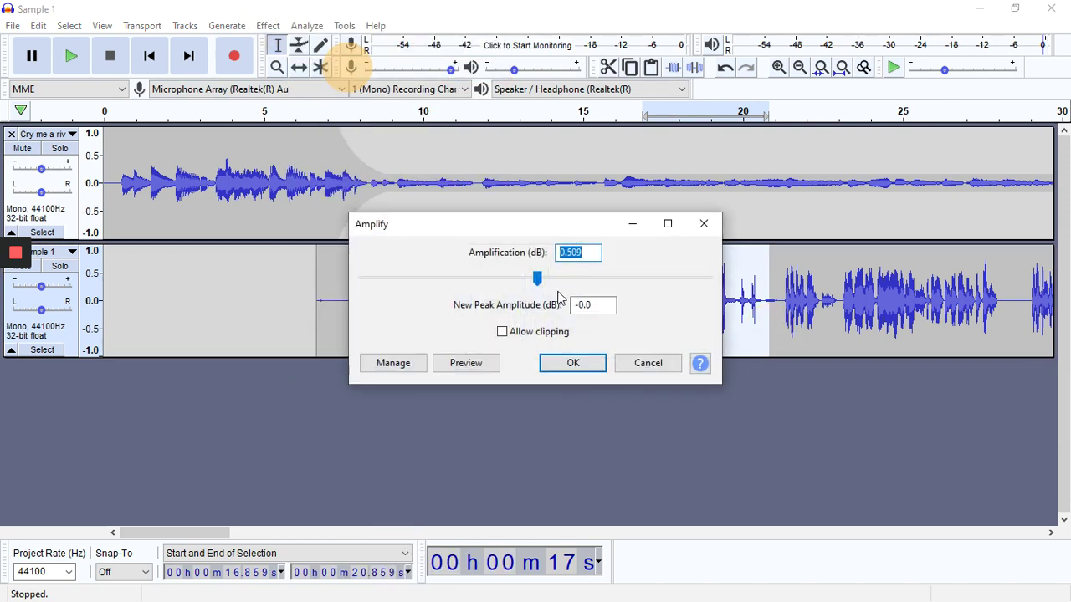
{"action": "left_click", "coordinate": [572, 372]}
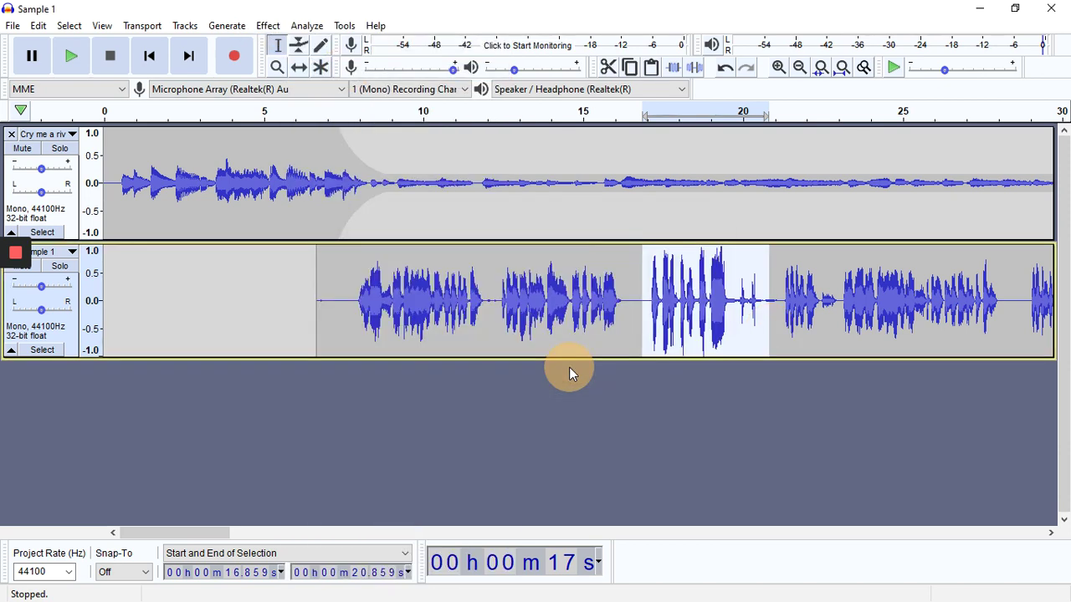
{"action": "left_click", "coordinate": [726, 70]}
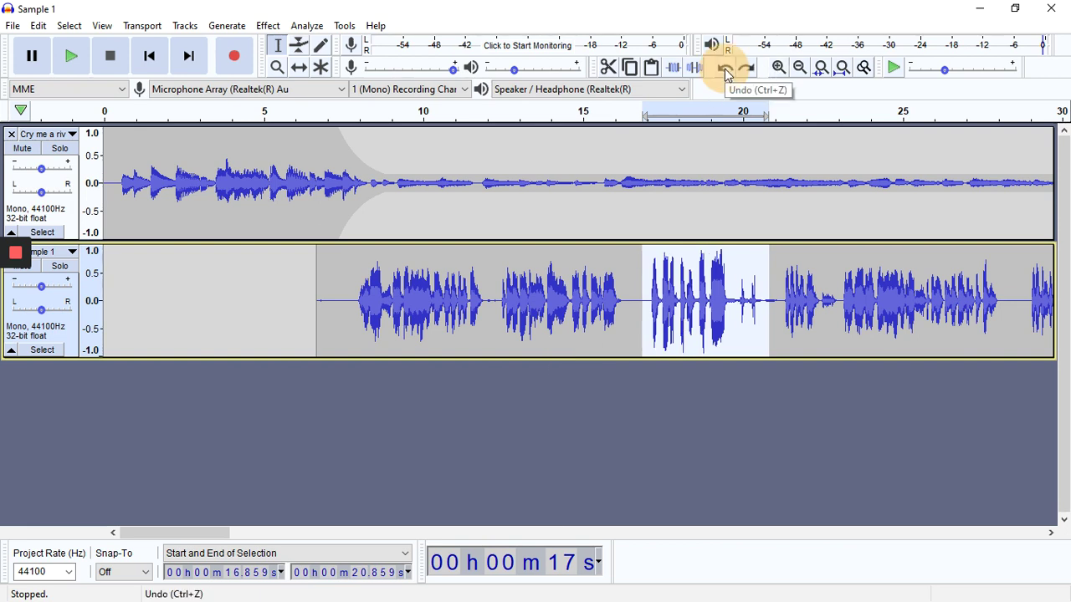
{"action": "left_click", "coordinate": [678, 316]}
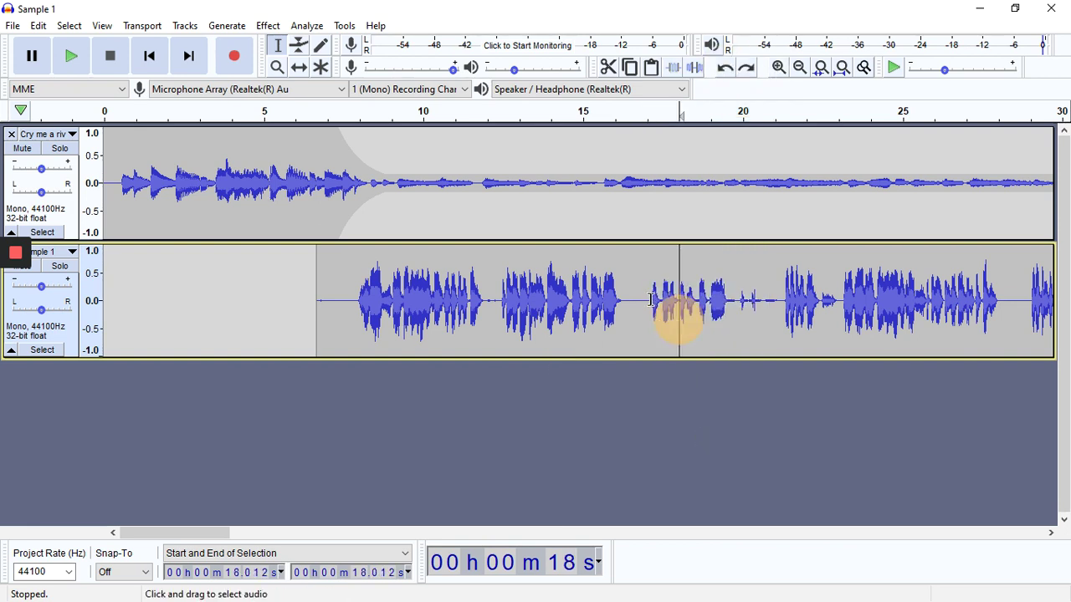
- Amplify the quiet voice passage from about 17.1 to 19.9 seconds by 4.0 dB, and clear the selection
{"action": "left_click_drag", "start_coordinate": [650, 299], "coordinate": [739, 303]}
{"action": "left_click", "coordinate": [268, 26]}
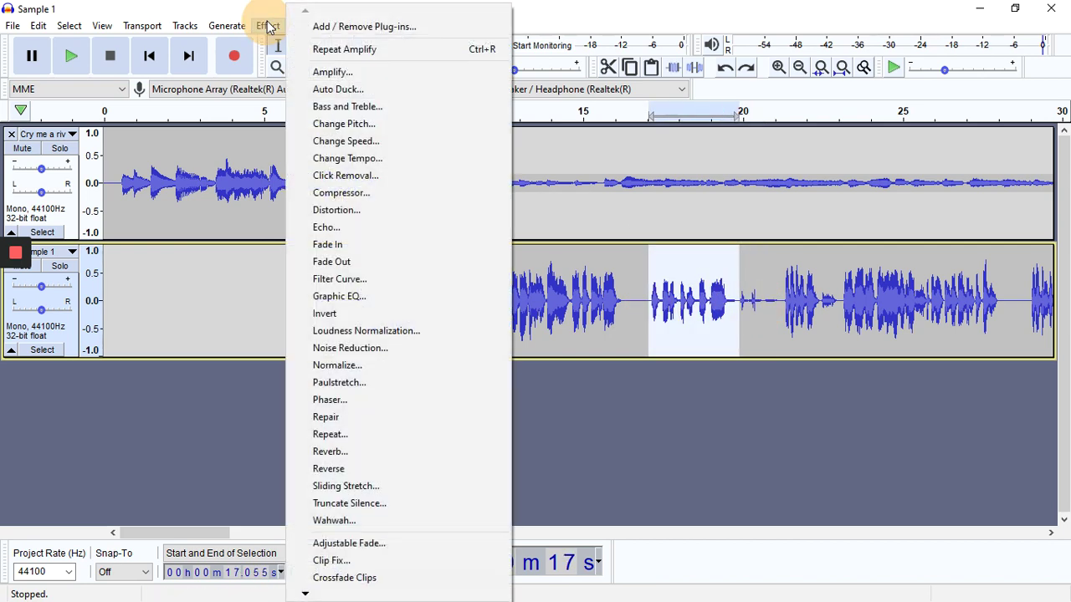
{"action": "left_click", "coordinate": [333, 72]}
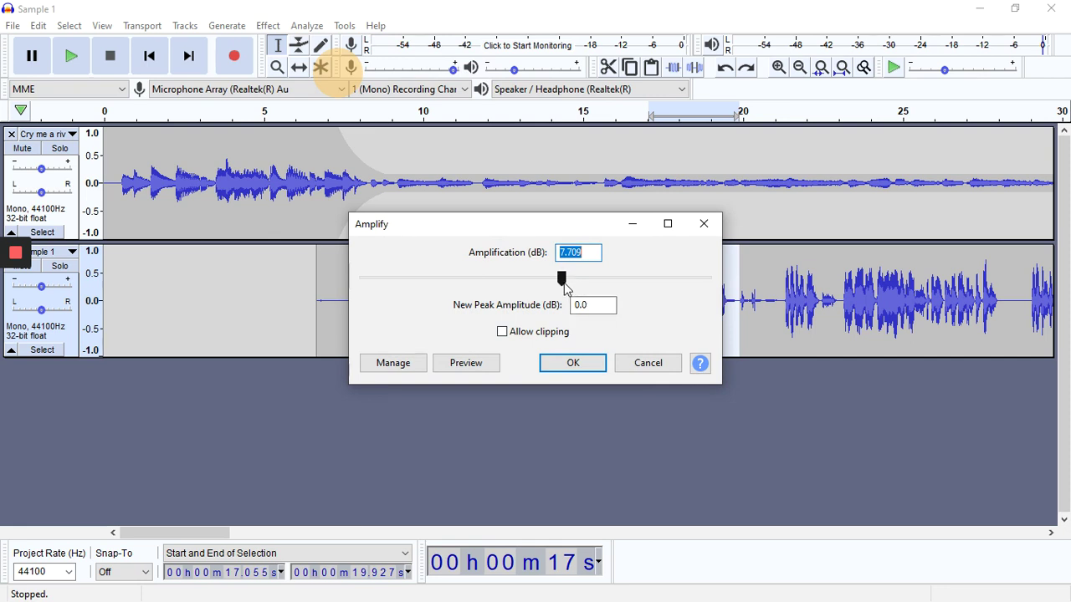
{"action": "left_click_drag", "start_coordinate": [563, 281], "coordinate": [551, 282]}
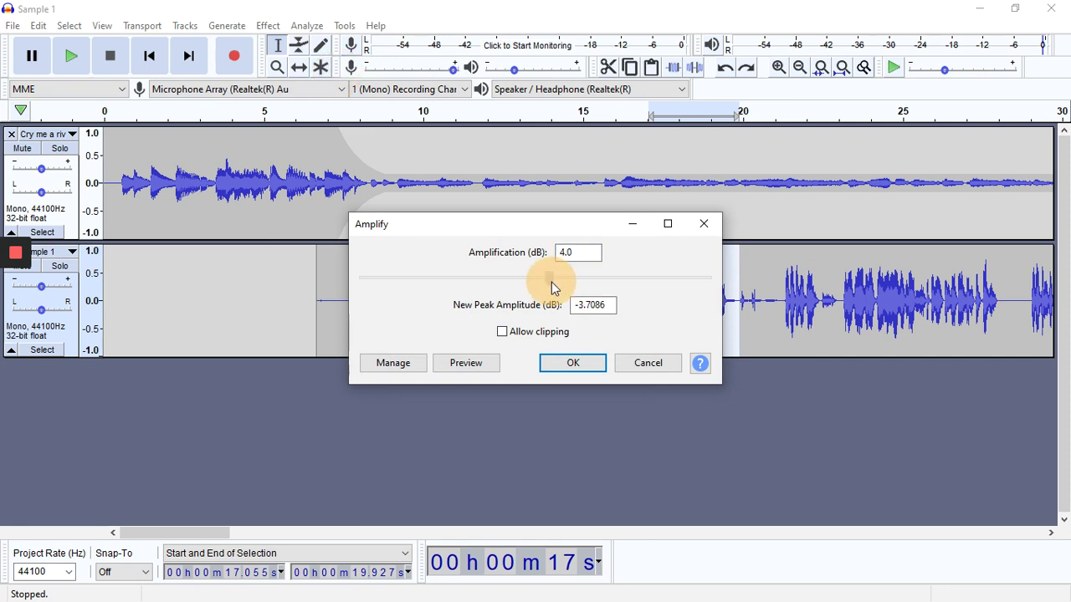
{"action": "left_click", "coordinate": [575, 363]}
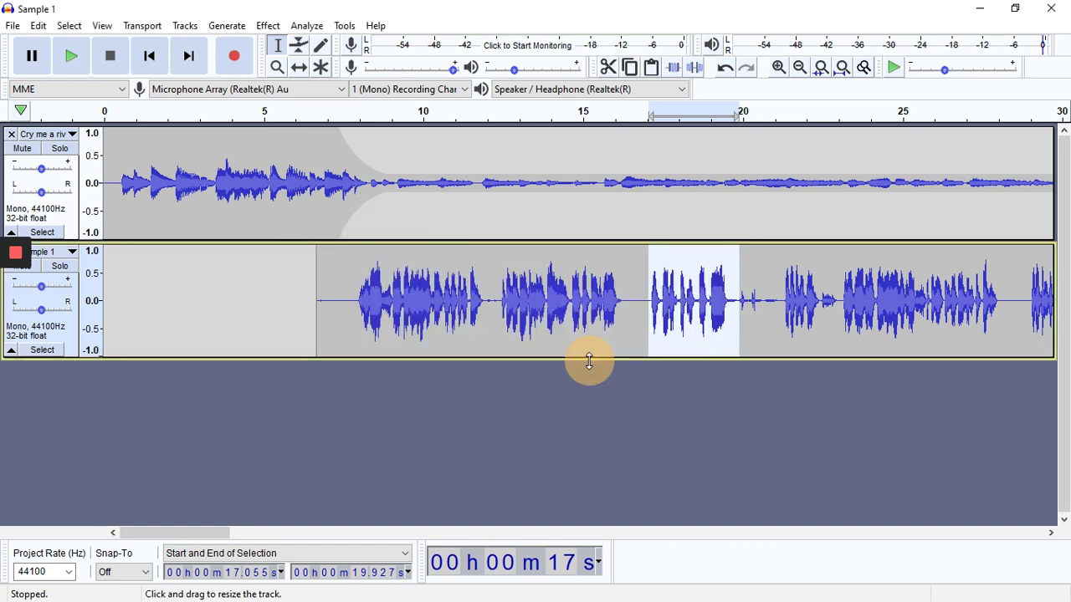
{"action": "left_click", "coordinate": [594, 297]}
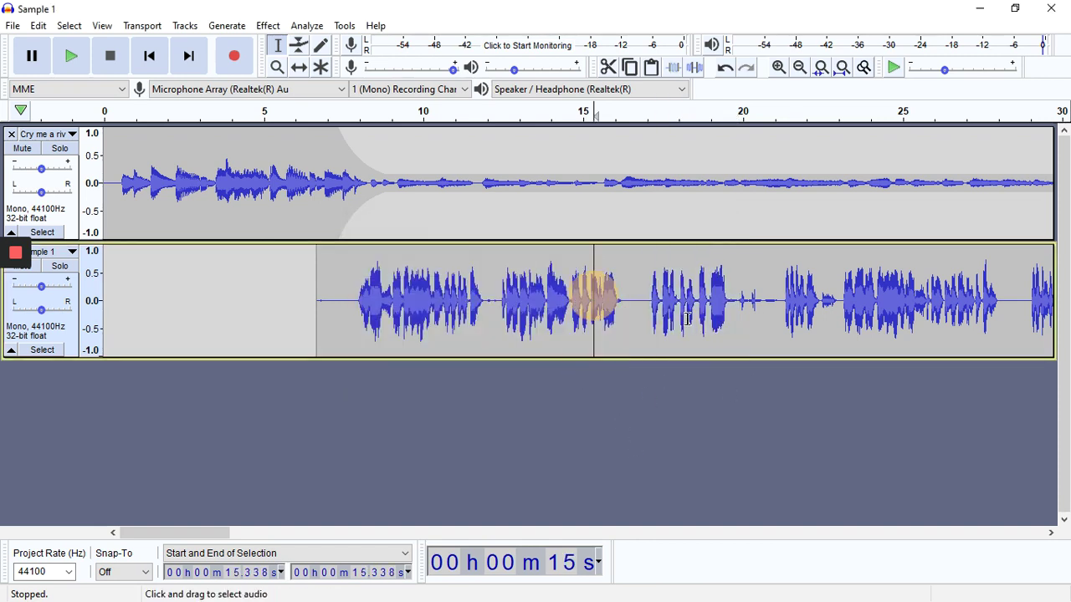
- Examine the Sample 1 voice levels from about 8.6 to 20.3 seconds and around 1:10 to 1:16 for further quiet passages
{"action": "left_click_drag", "start_coordinate": [559, 315], "coordinate": [742, 321]}
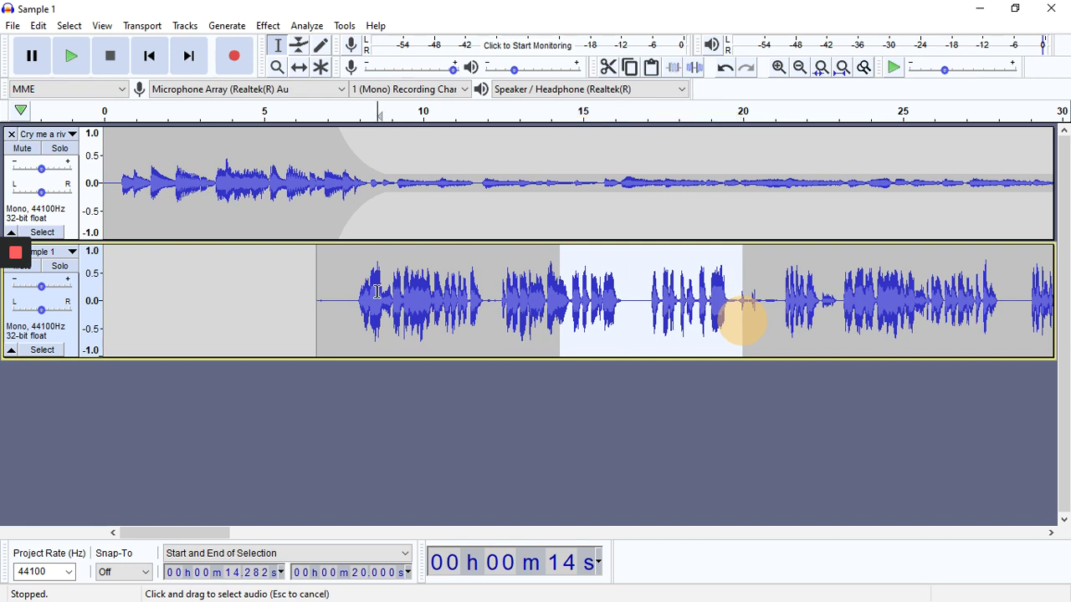
{"action": "left_click_drag", "start_coordinate": [378, 292], "coordinate": [750, 301]}
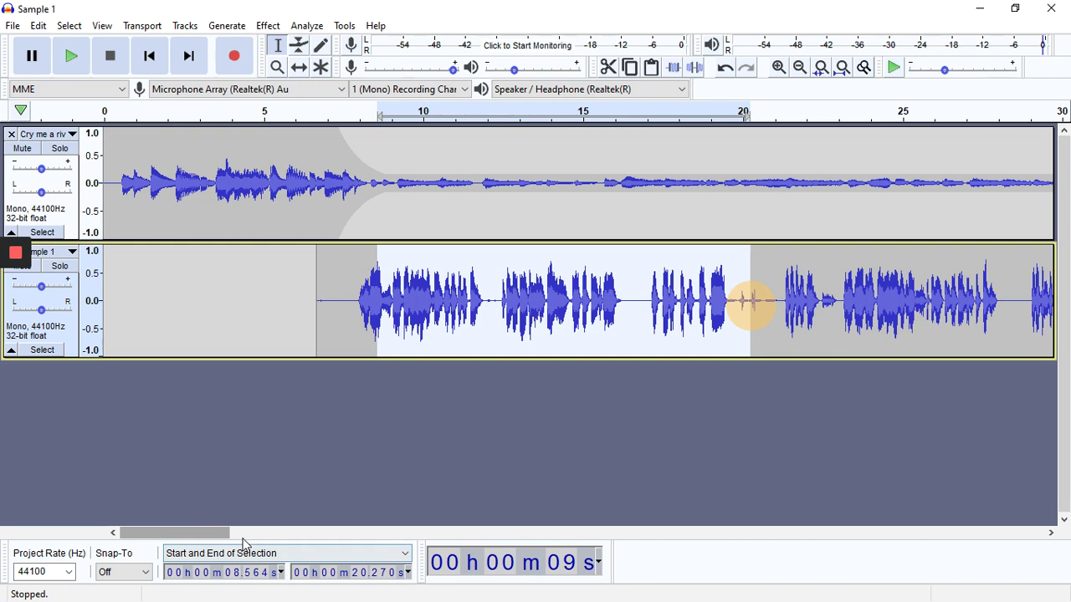
{"action": "left_click_drag", "start_coordinate": [243, 535], "coordinate": [426, 536]}
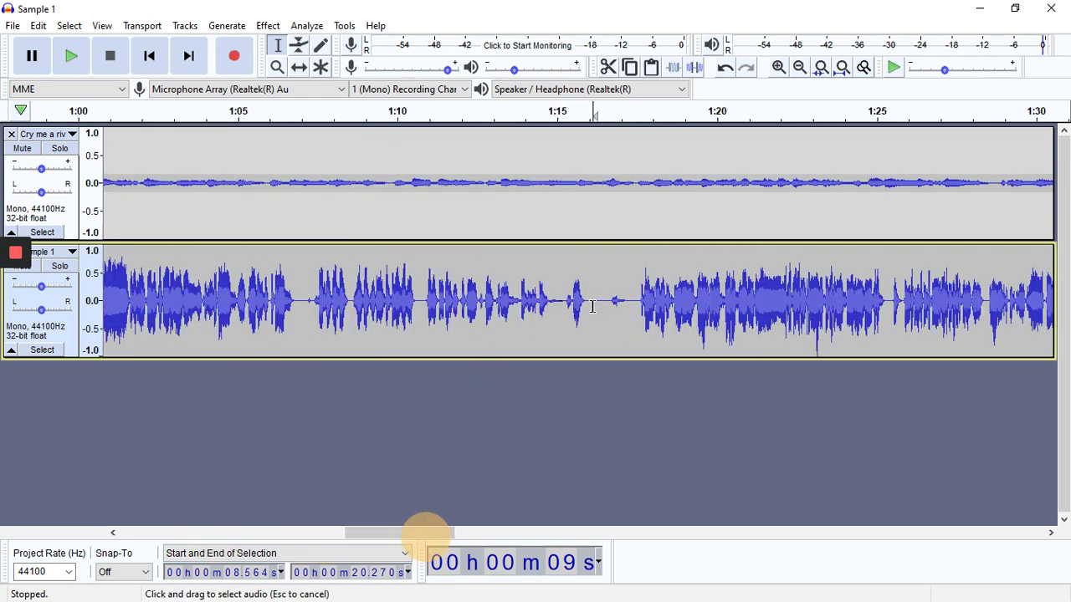
{"action": "left_click_drag", "start_coordinate": [592, 307], "coordinate": [492, 299]}
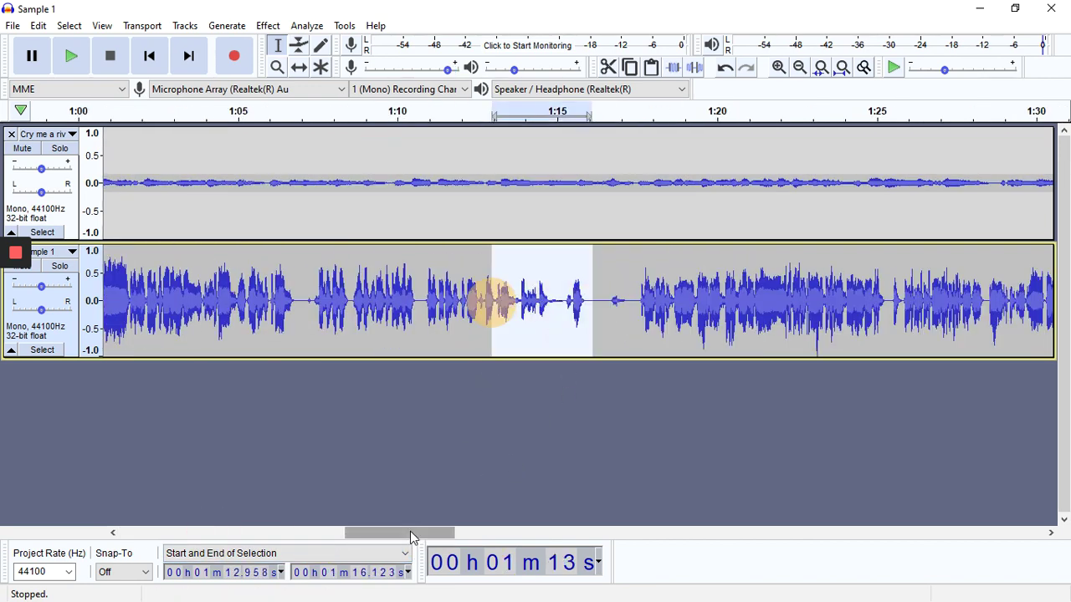
{"action": "left_click_drag", "start_coordinate": [390, 306], "coordinate": [405, 307]}
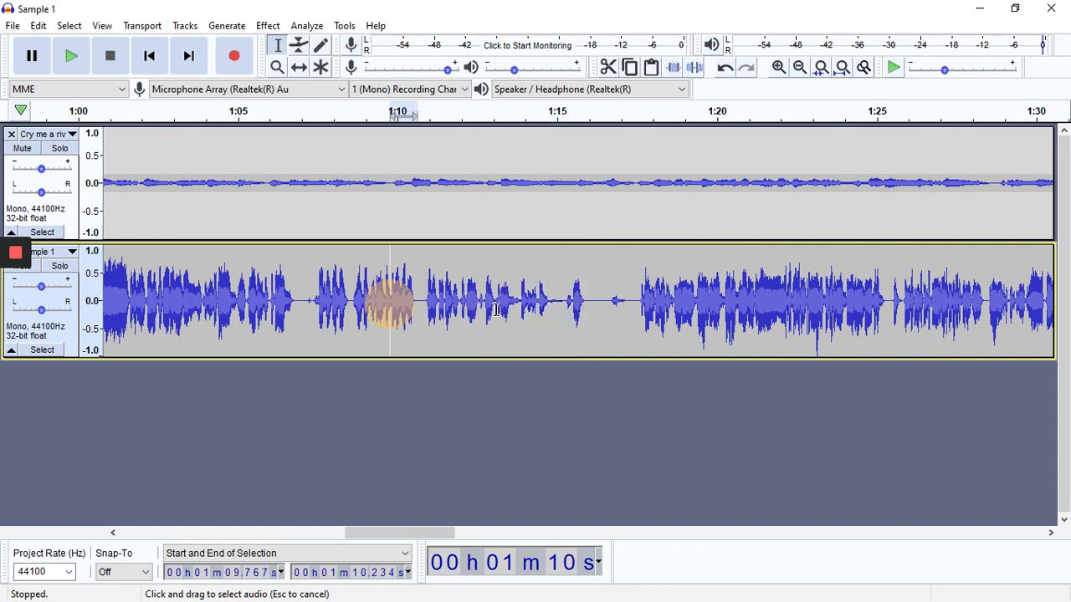
{"action": "left_click_drag", "start_coordinate": [497, 310], "coordinate": [621, 306]}
{"action": "left_click_drag", "start_coordinate": [453, 304], "coordinate": [576, 316]}
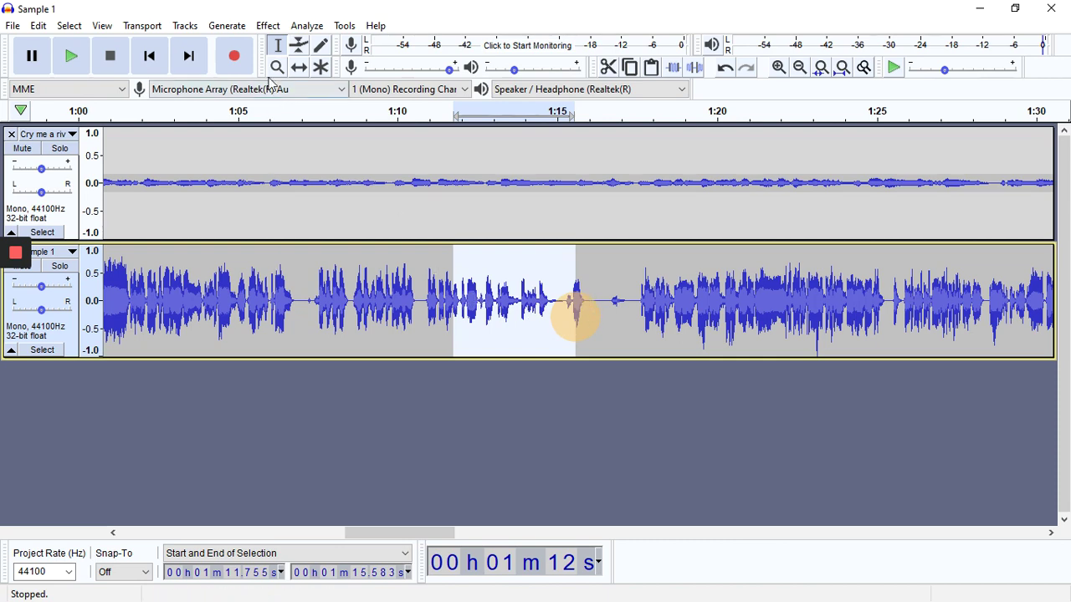
{"action": "left_click", "coordinate": [267, 25]}
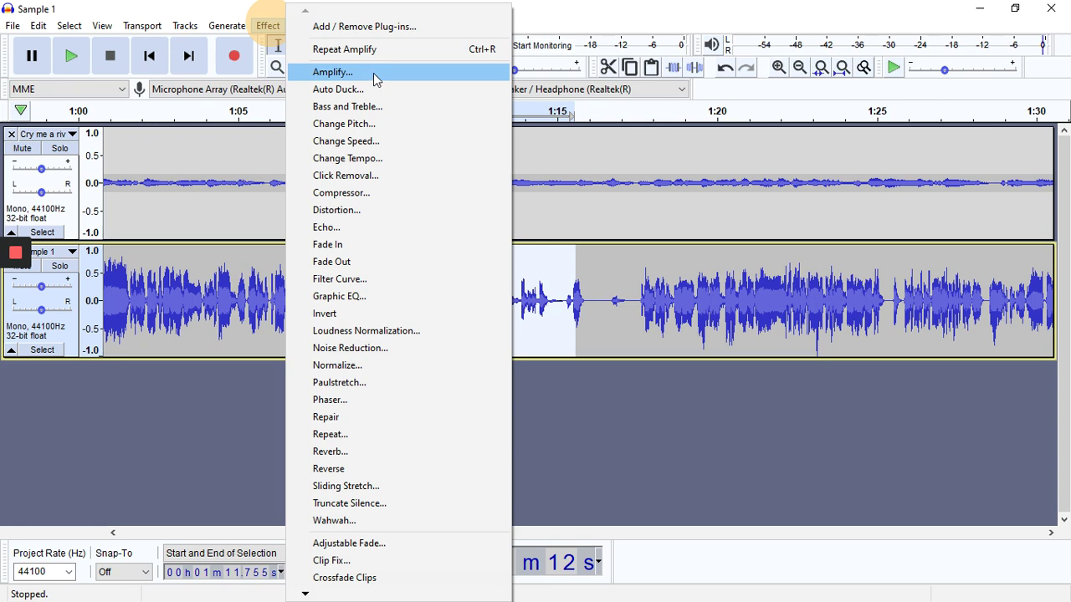
{"action": "left_click", "coordinate": [641, 316]}
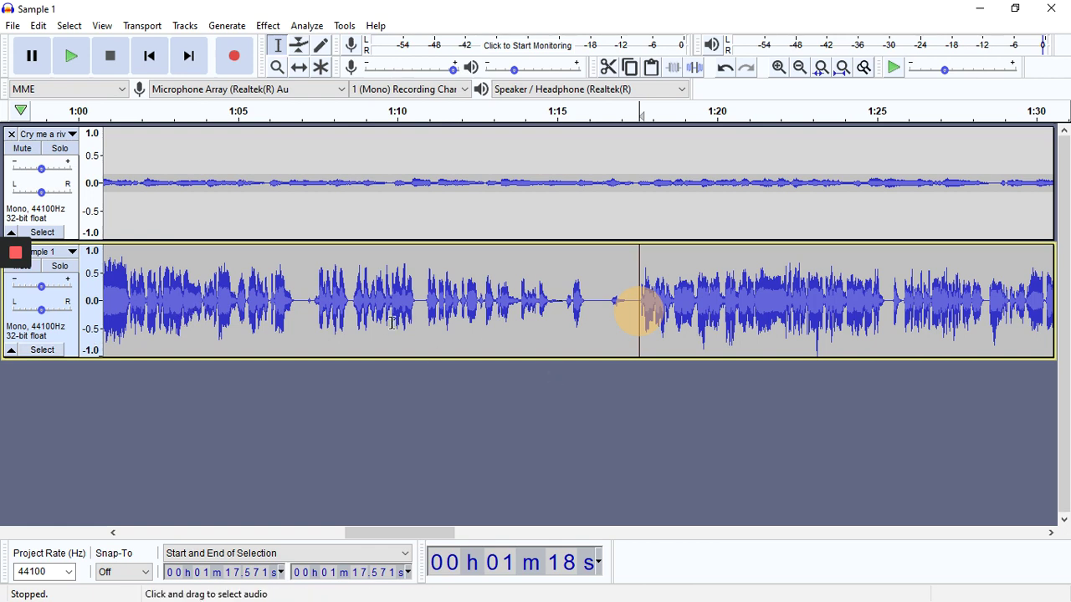
{"action": "left_click_drag", "start_coordinate": [167, 306], "coordinate": [449, 310]}
{"action": "left_click_drag", "start_coordinate": [537, 302], "coordinate": [601, 308]}
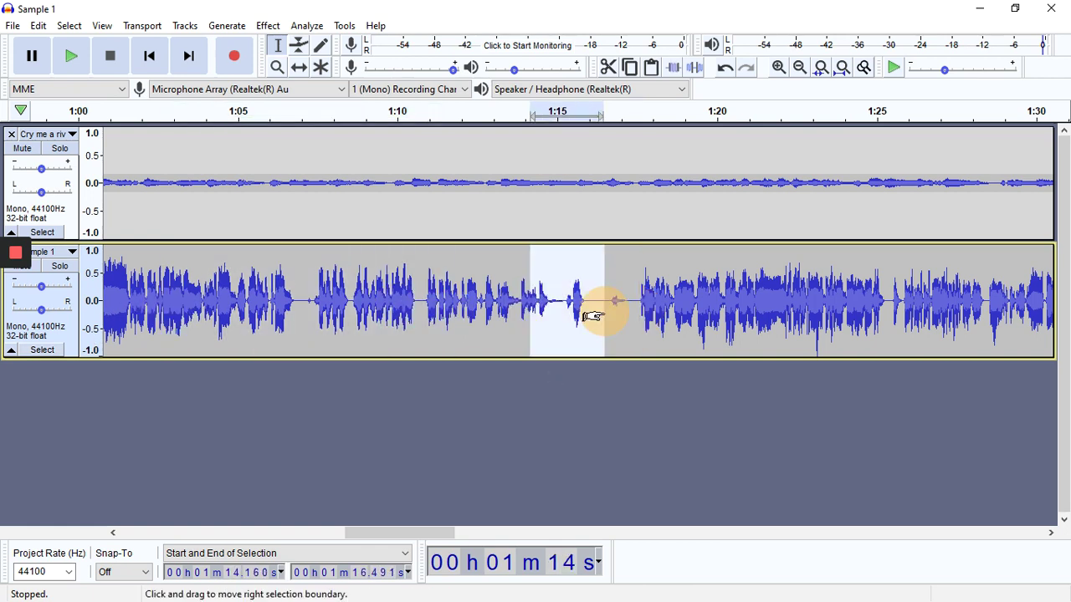
{"action": "left_click_drag", "start_coordinate": [473, 303], "coordinate": [550, 303]}
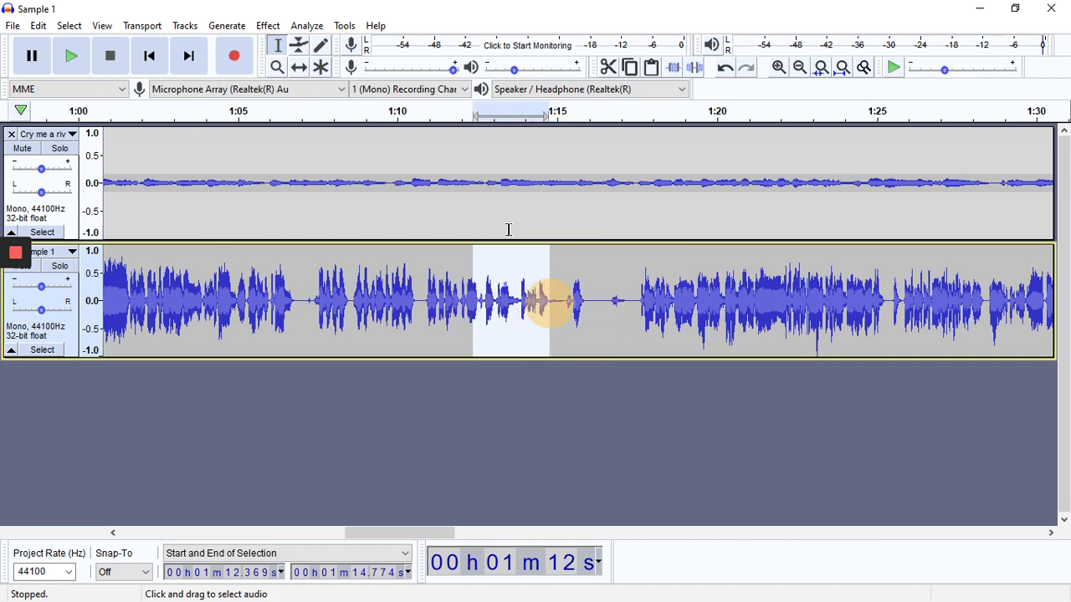
{"action": "left_click", "coordinate": [268, 26]}
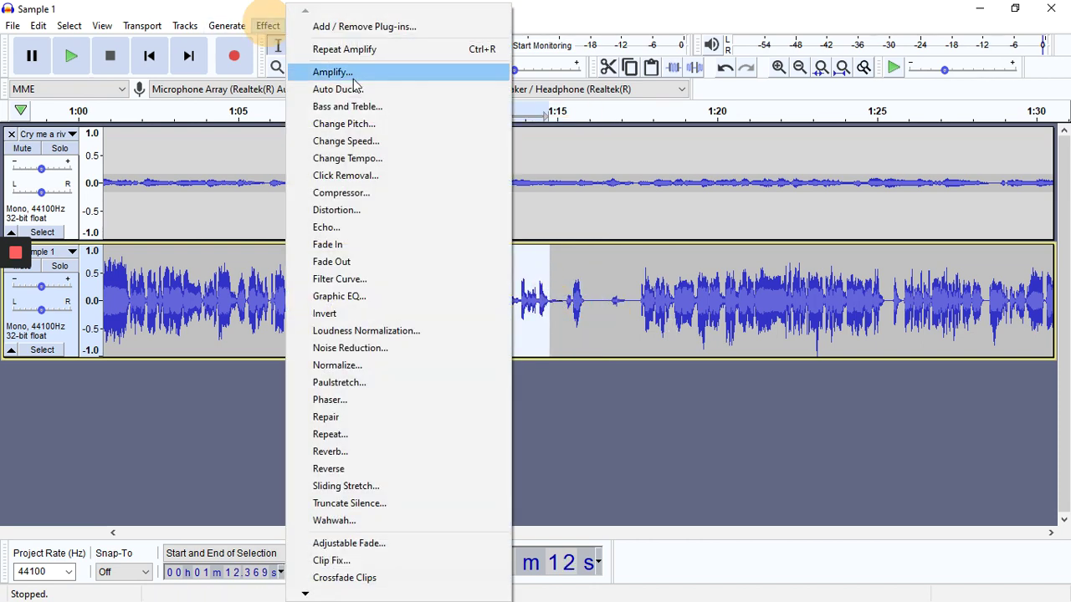
{"action": "left_click", "coordinate": [739, 331]}
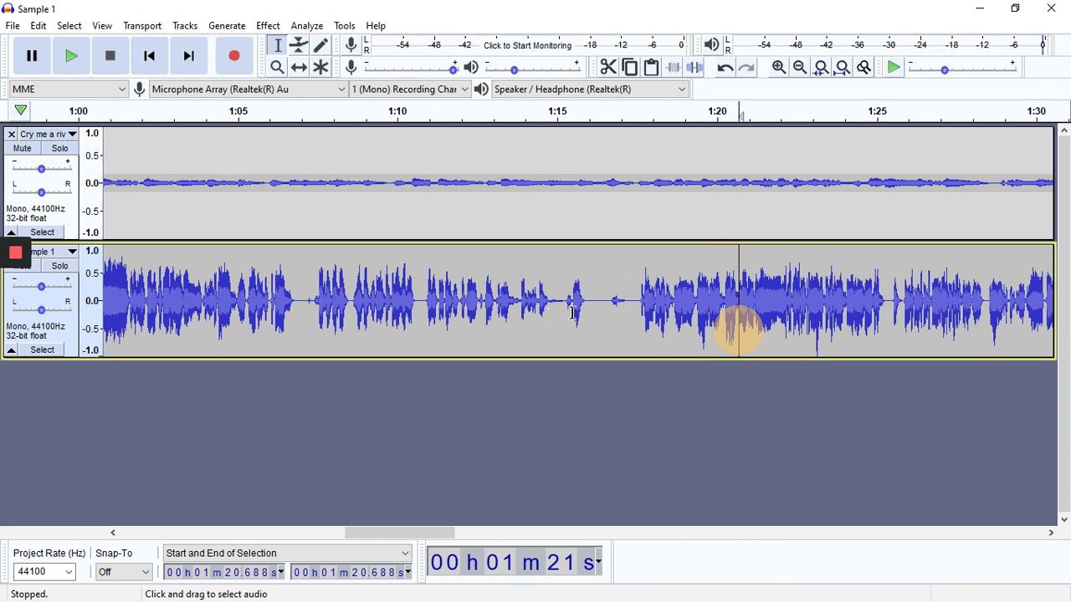
- Try cutting the Sample 1 voice audio beyond the end of the music, from about 2:49 to 4:20, and undo the cut
{"action": "left_click", "coordinate": [798, 68]}
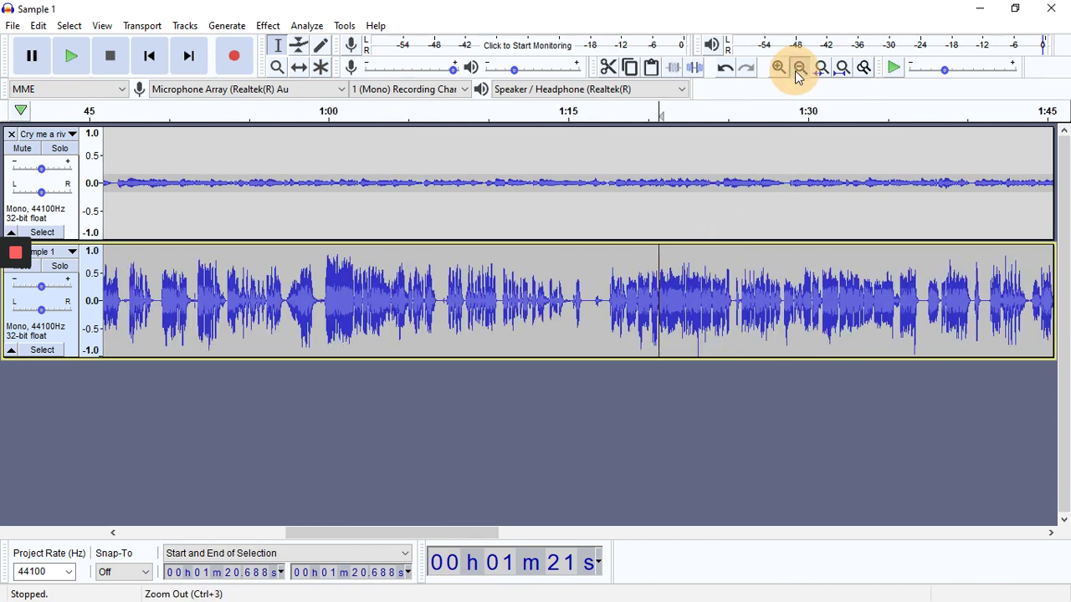
{"action": "left_click", "coordinate": [799, 69]}
{"action": "left_click", "coordinate": [799, 69]}
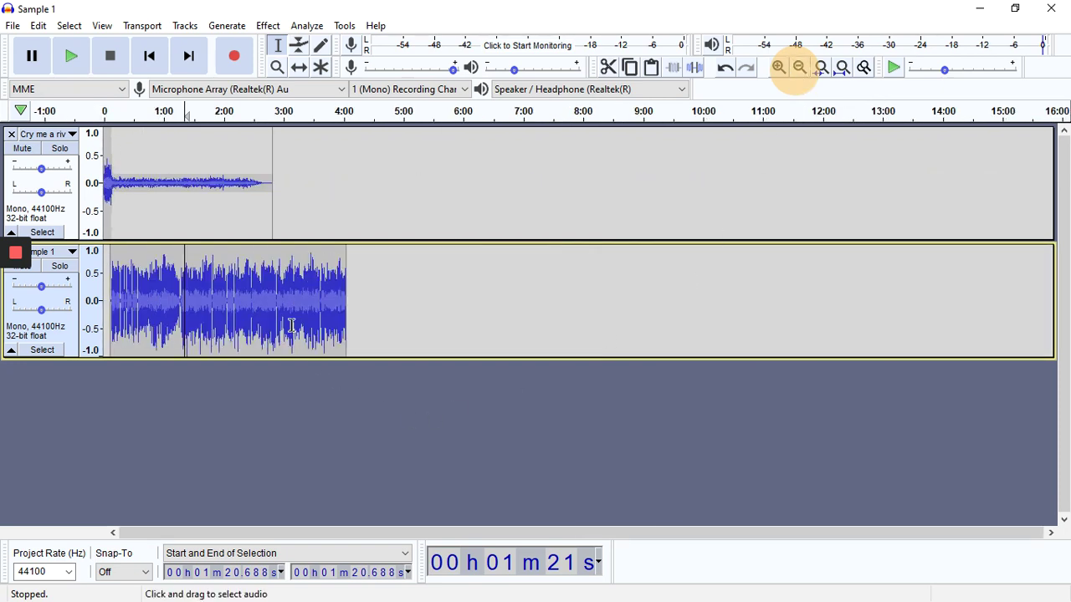
{"action": "left_click", "coordinate": [271, 256]}
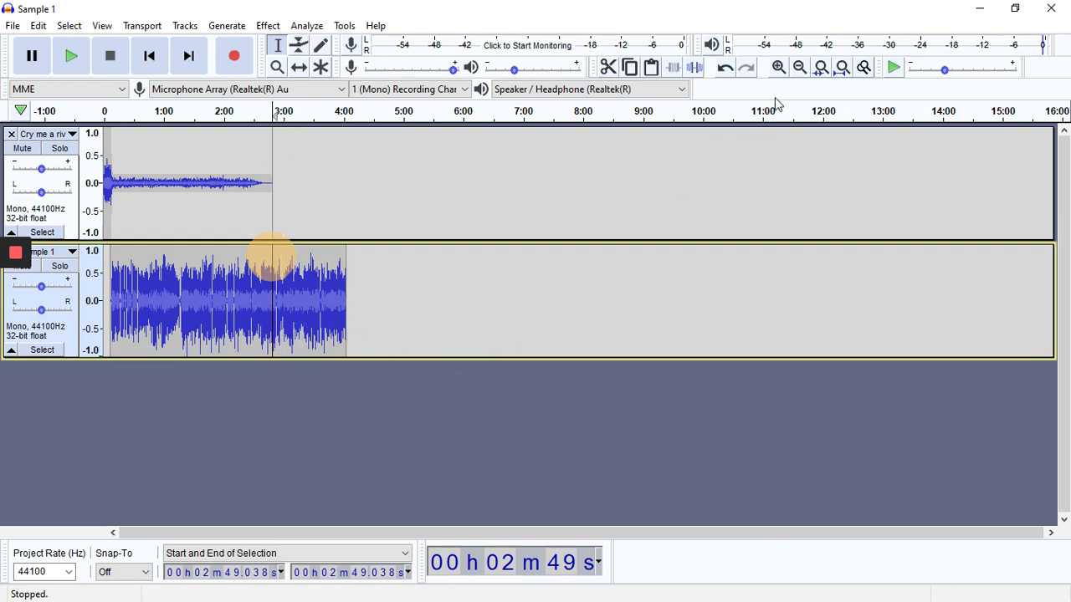
{"action": "left_click", "coordinate": [780, 70]}
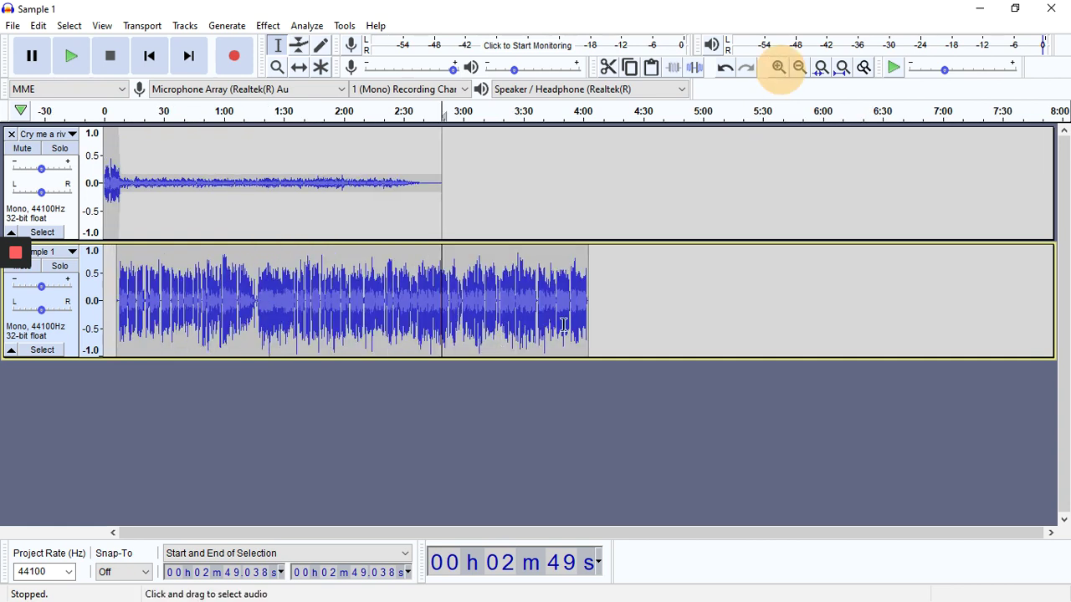
{"action": "left_click", "coordinate": [622, 318]}
{"action": "left_click_drag", "start_coordinate": [622, 318], "coordinate": [440, 314]}
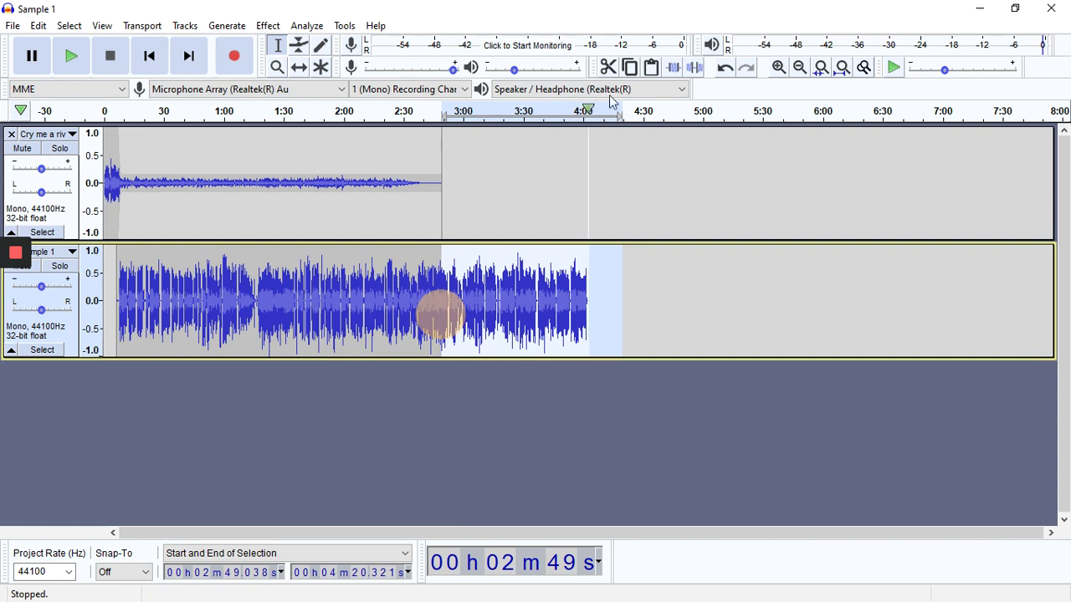
{"action": "left_click", "coordinate": [608, 67]}
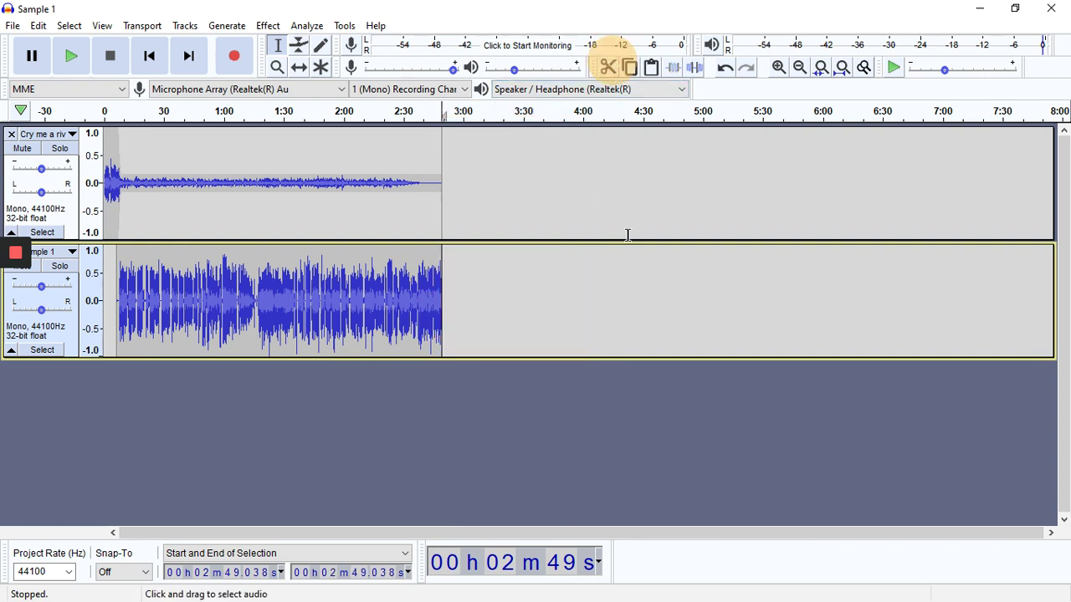
{"action": "left_click", "coordinate": [724, 66]}
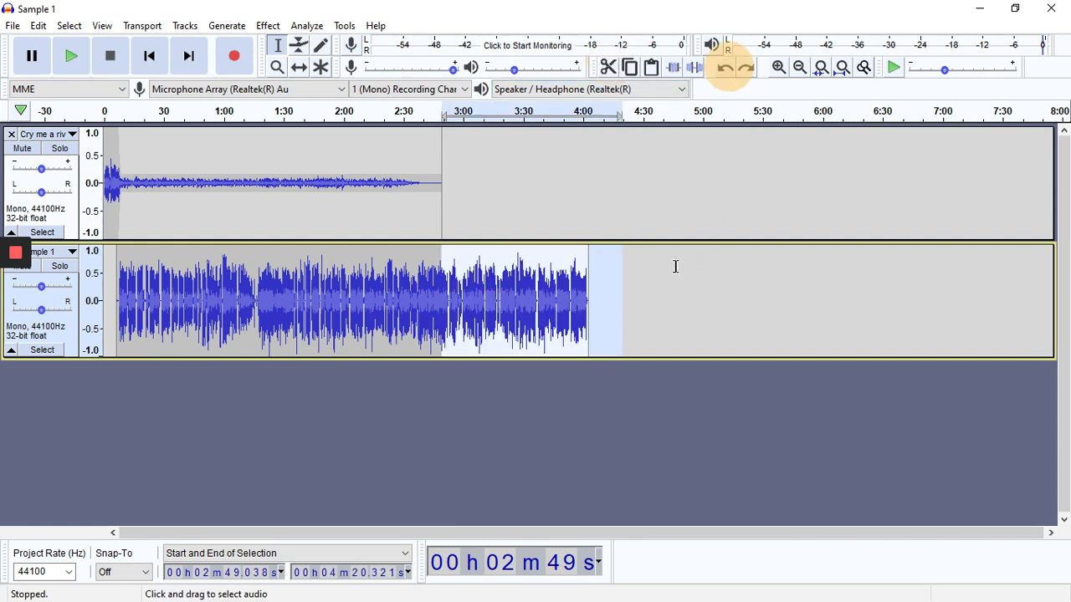
- Split the Sample 1 voice clip in the short pause just past the end of the music, at about 2:53
{"action": "left_click", "coordinate": [444, 303]}
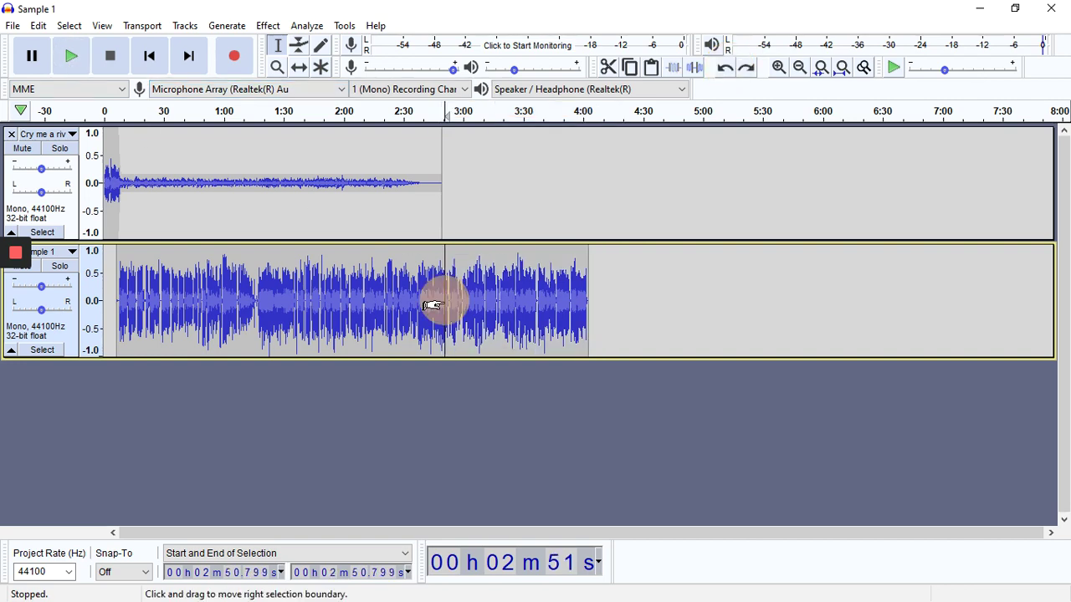
{"action": "left_click", "coordinate": [780, 69]}
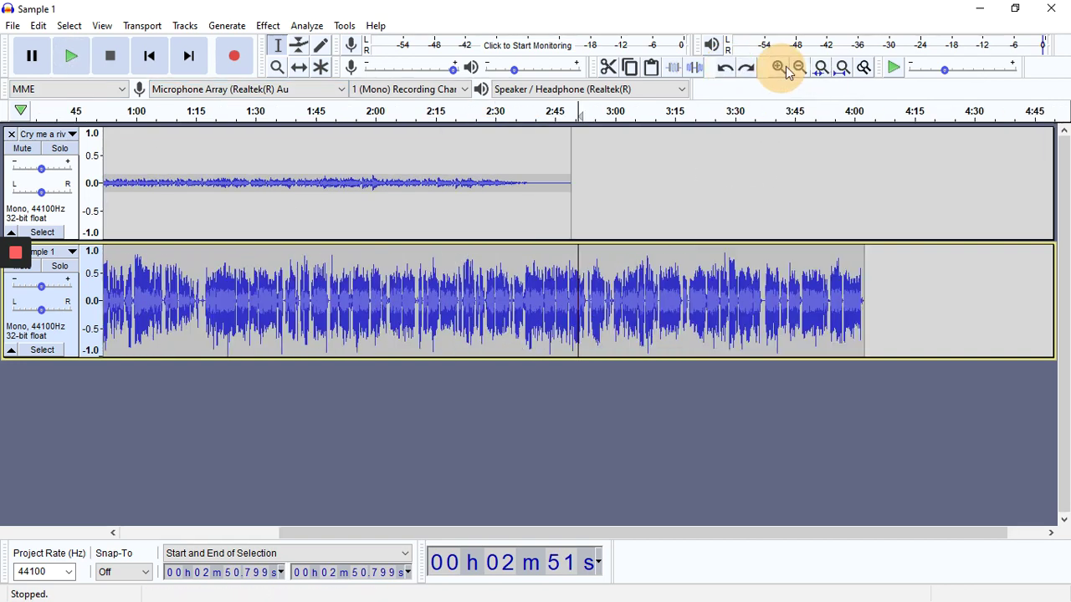
{"action": "left_click", "coordinate": [781, 68]}
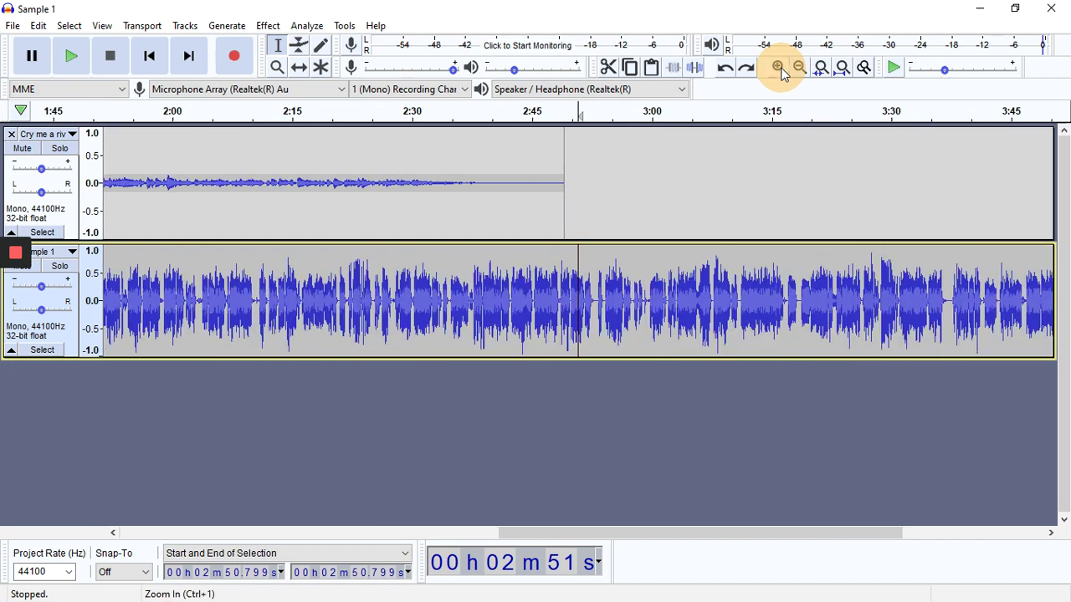
{"action": "left_click", "coordinate": [596, 301]}
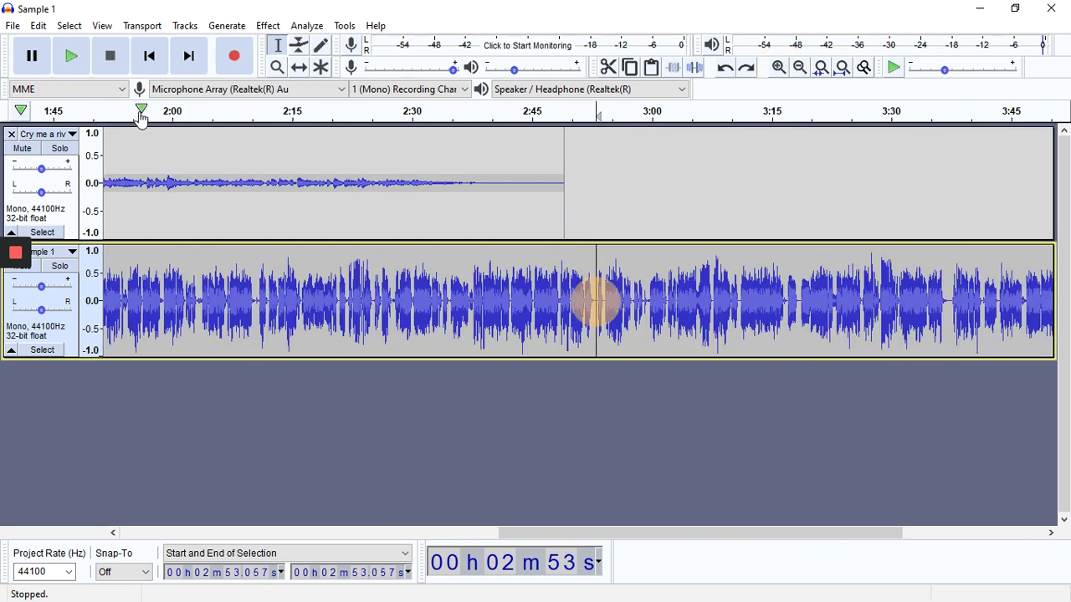
{"action": "left_click", "coordinate": [33, 26]}
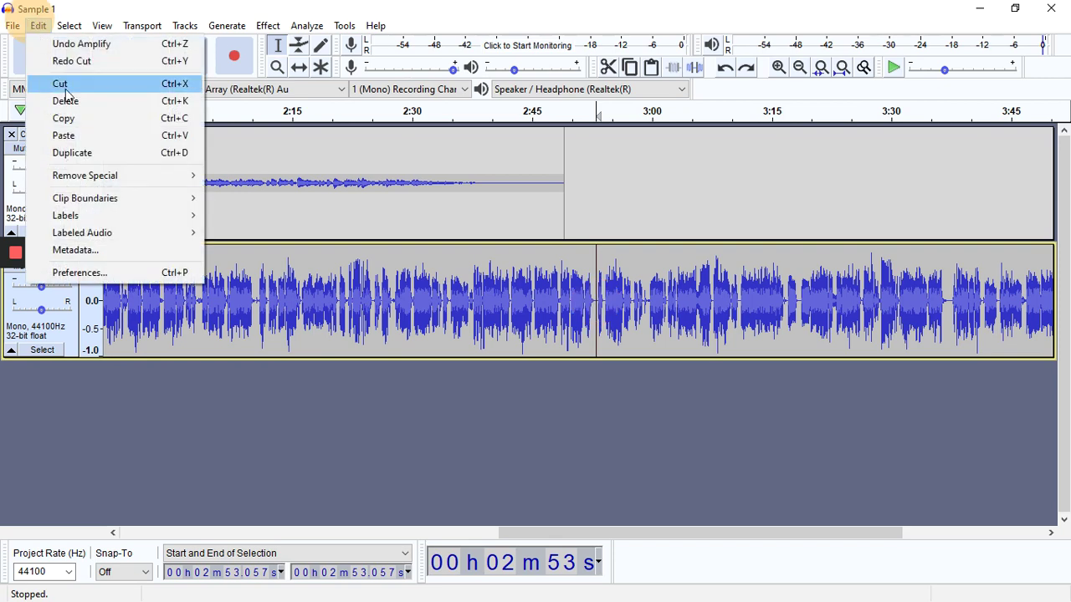
{"action": "mouse_move", "coordinate": [159, 207]}
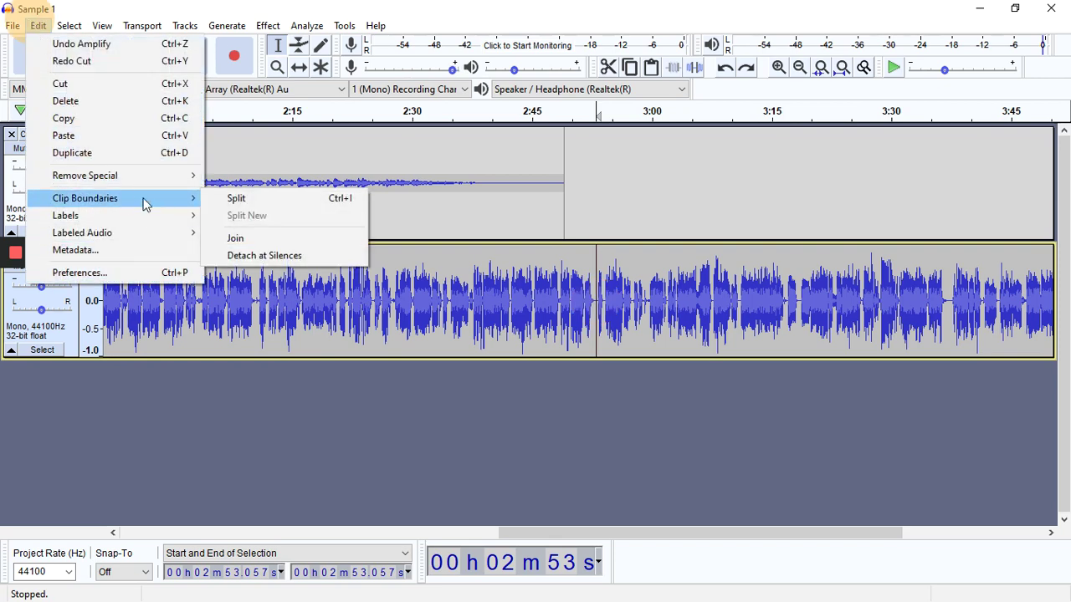
{"action": "left_click", "coordinate": [266, 206]}
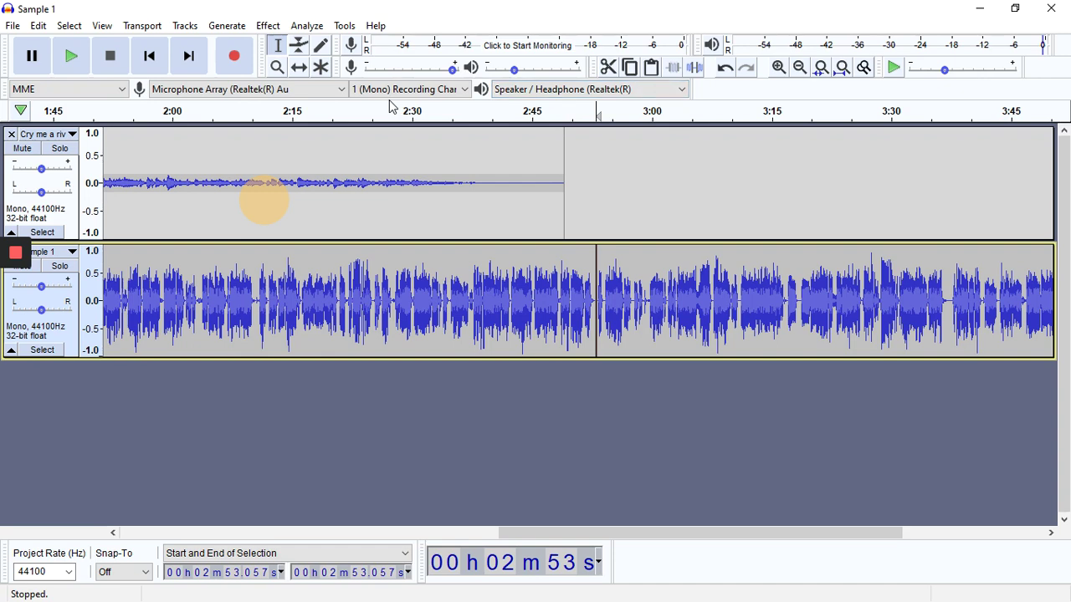
- Shift the second part of the split Sample 1 voice clip later in time with the Time Shift tool, to start at about 3:16
{"action": "left_click", "coordinate": [299, 67]}
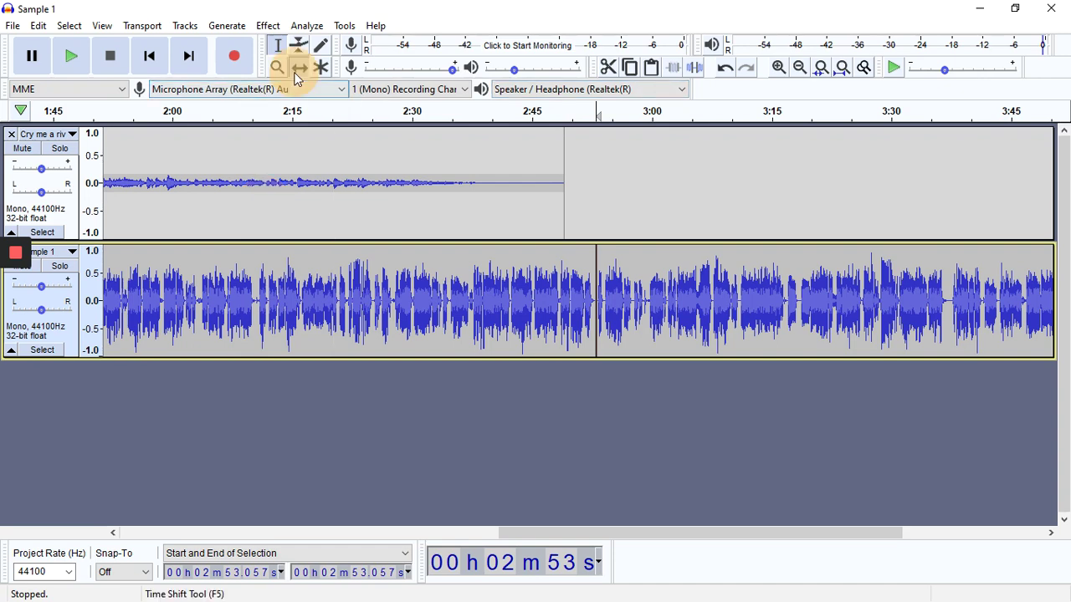
{"action": "left_click_drag", "start_coordinate": [645, 307], "coordinate": [829, 291]}
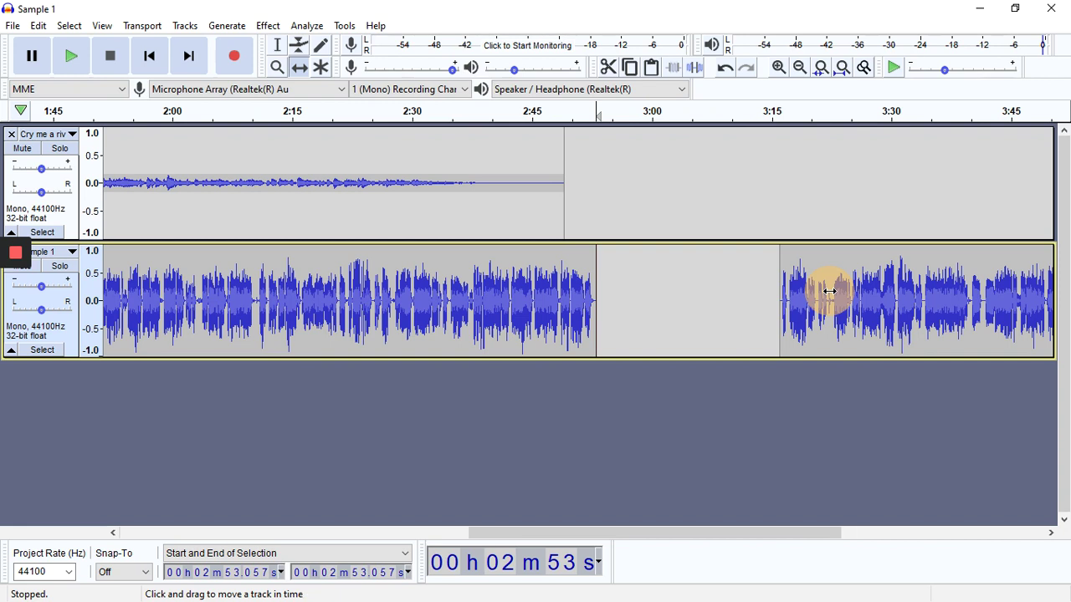
{"action": "mouse_move", "coordinate": [13, 293]}
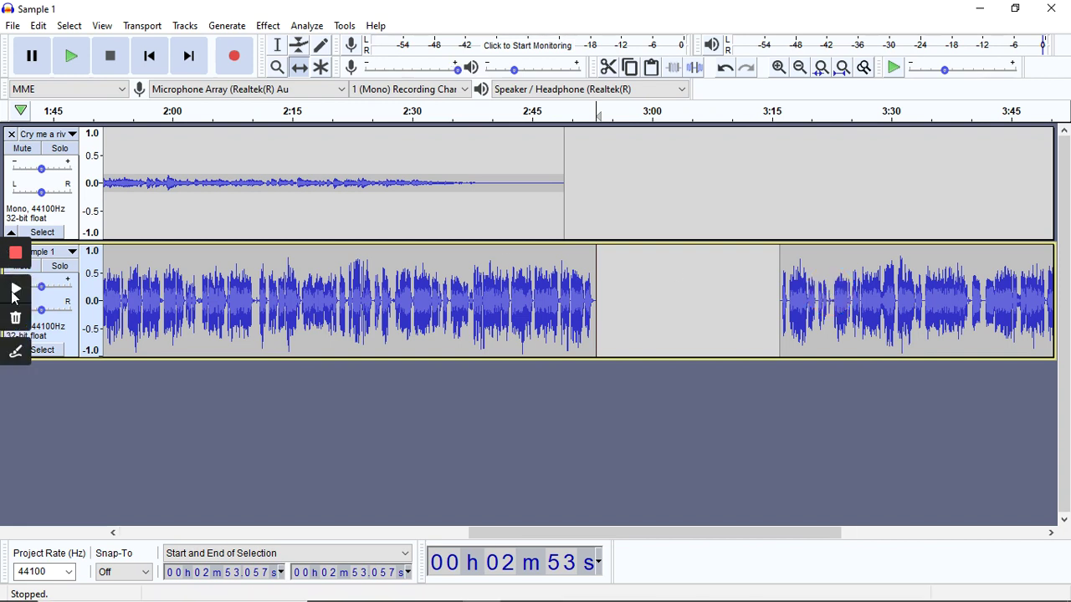